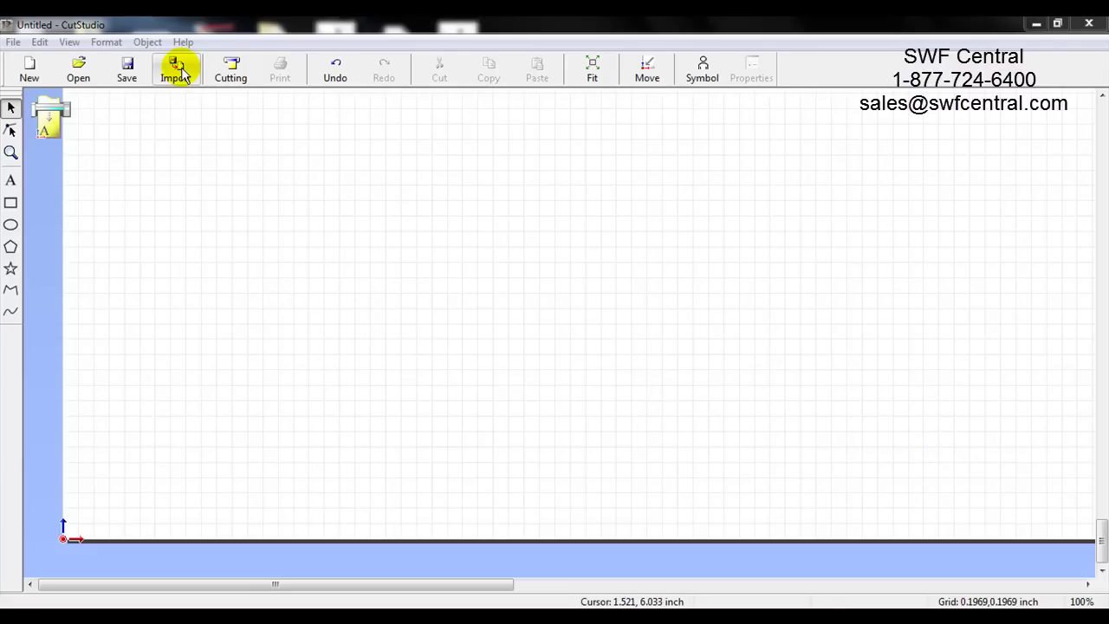
Step: Import the picture FleurDeLisSP8 copy.jpg from the My Artwork folder and fit it in the view
{"action": "left_click", "coordinate": [176, 73]}
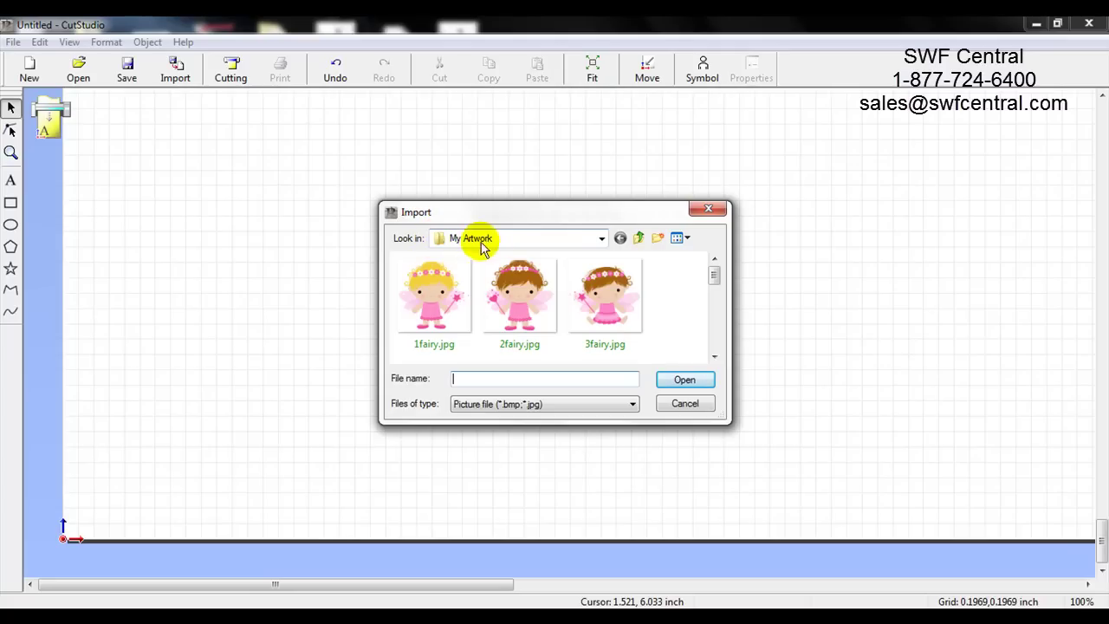
{"action": "left_click", "coordinate": [602, 241]}
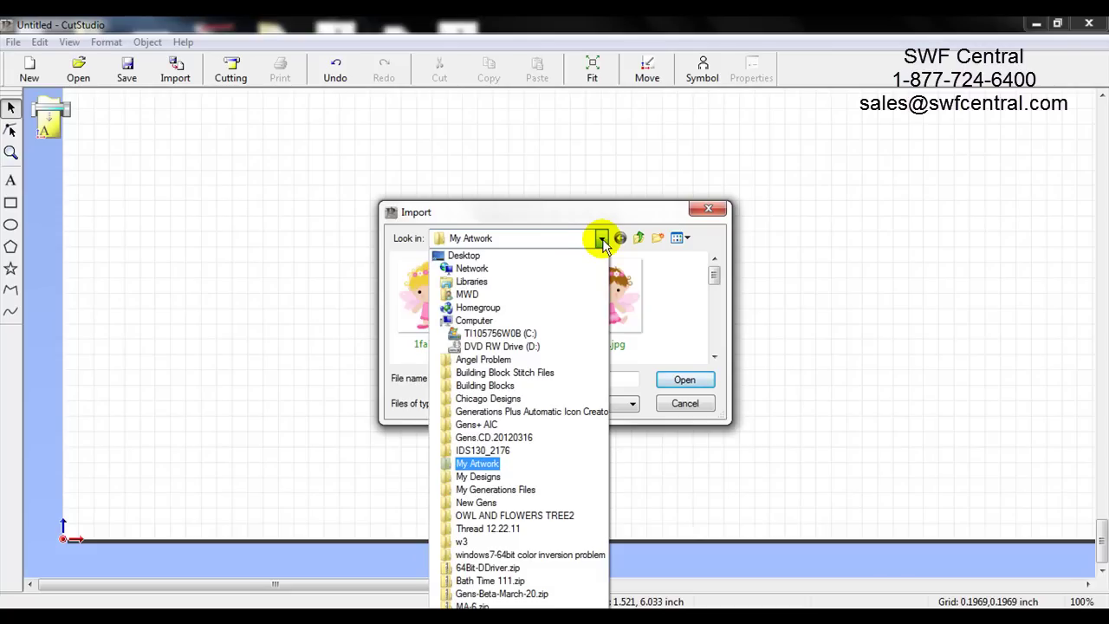
{"action": "left_click", "coordinate": [481, 464]}
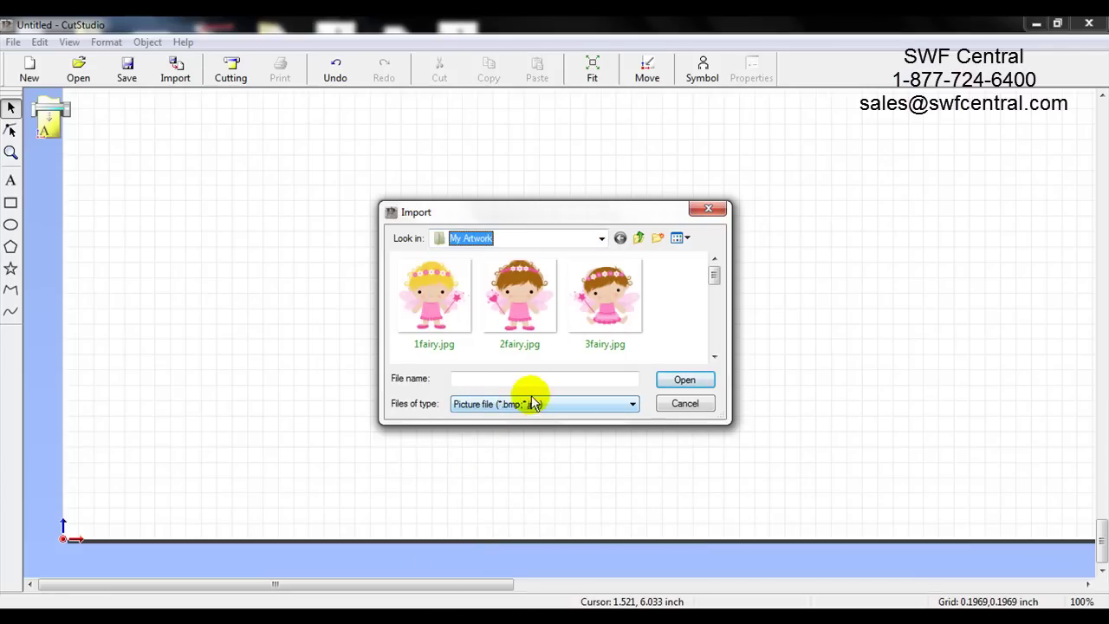
{"action": "left_click", "coordinate": [633, 406]}
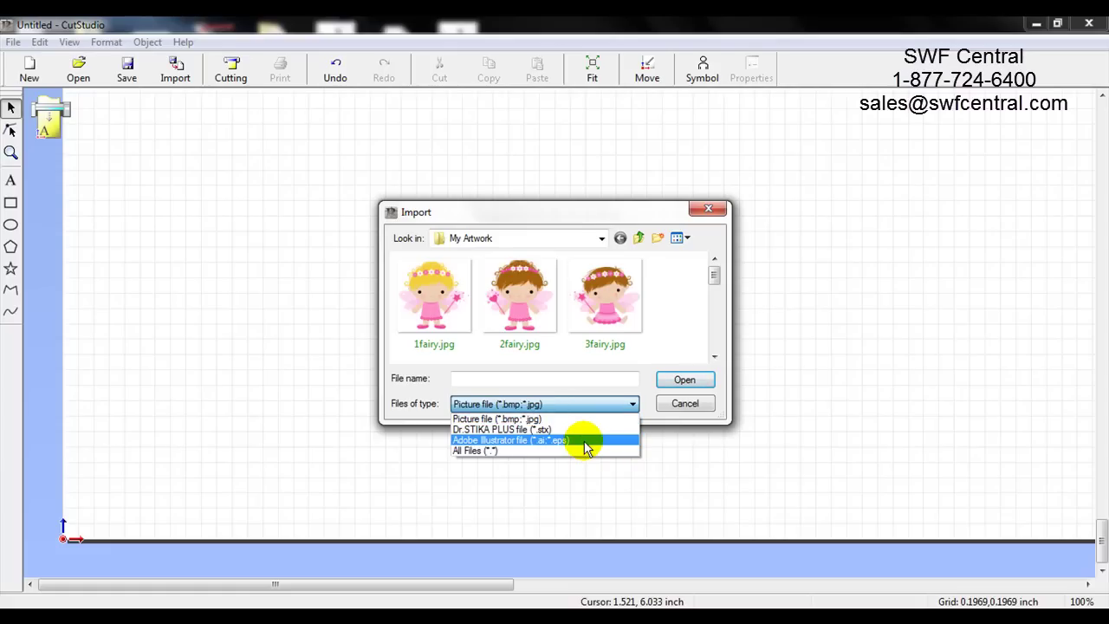
{"action": "left_click", "coordinate": [567, 415]}
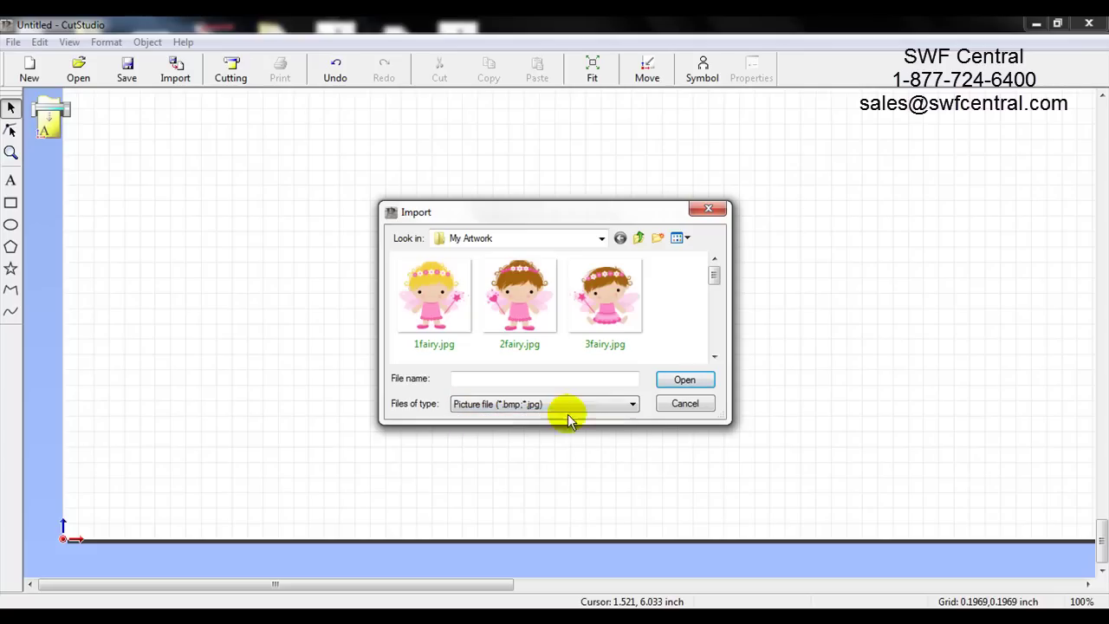
{"action": "left_click", "coordinate": [715, 356]}
{"action": "left_click_drag", "start_coordinate": [714, 356], "coordinate": [715, 356]}
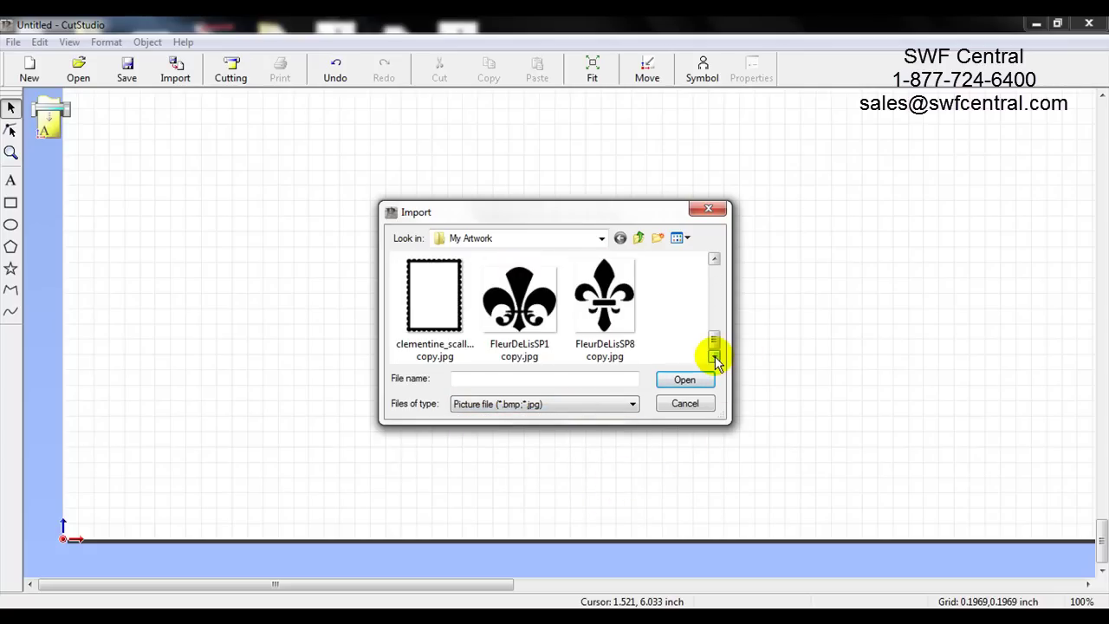
{"action": "left_click", "coordinate": [627, 311]}
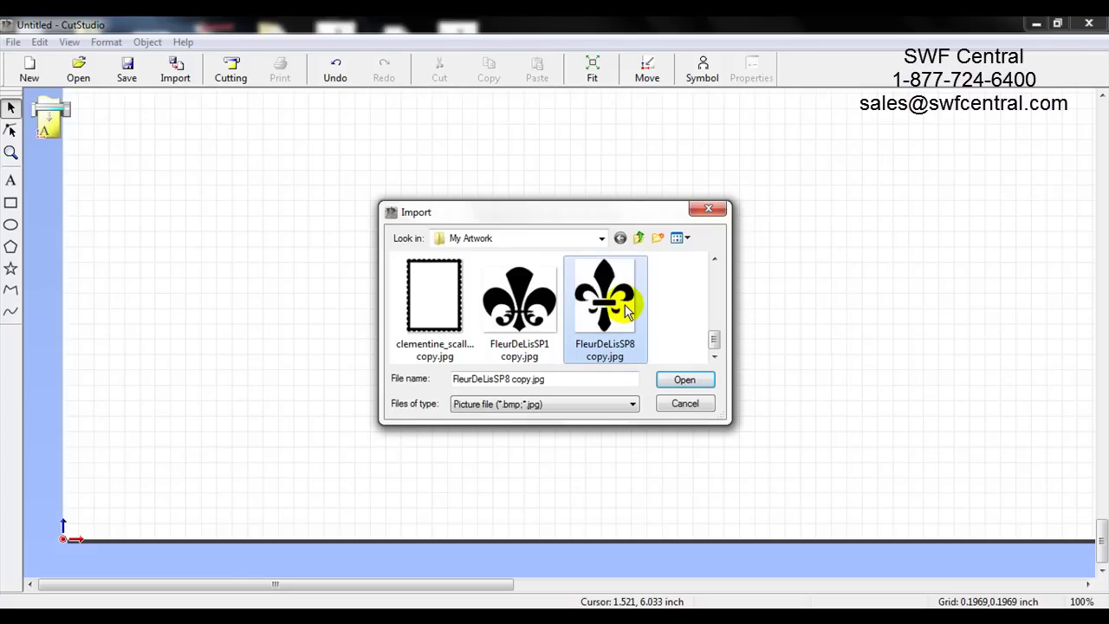
{"action": "left_click", "coordinate": [680, 381]}
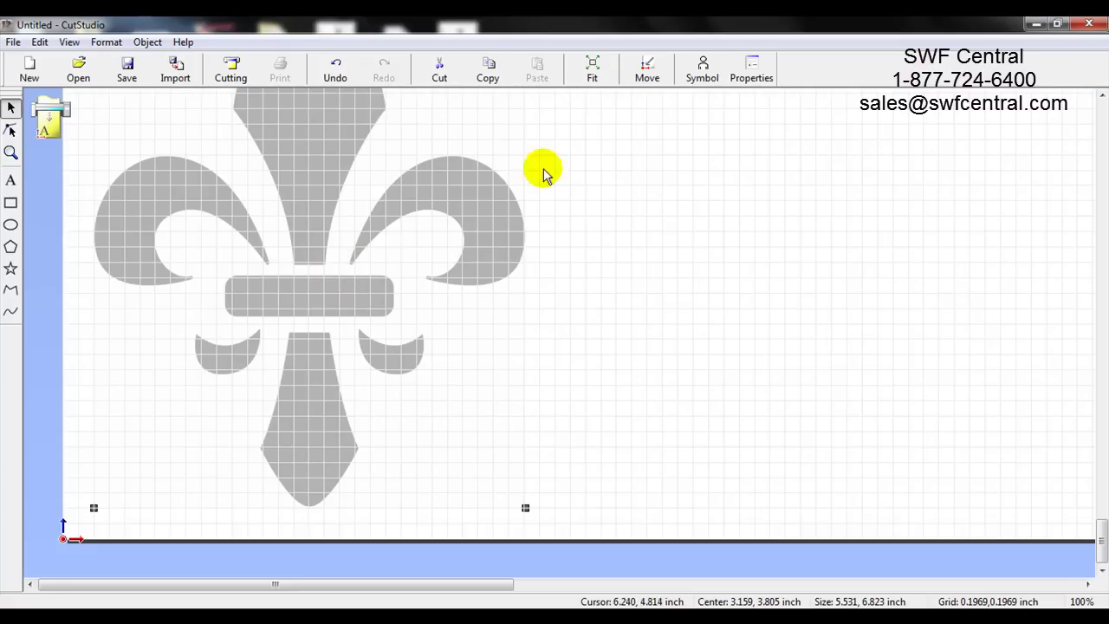
{"action": "left_click", "coordinate": [593, 78]}
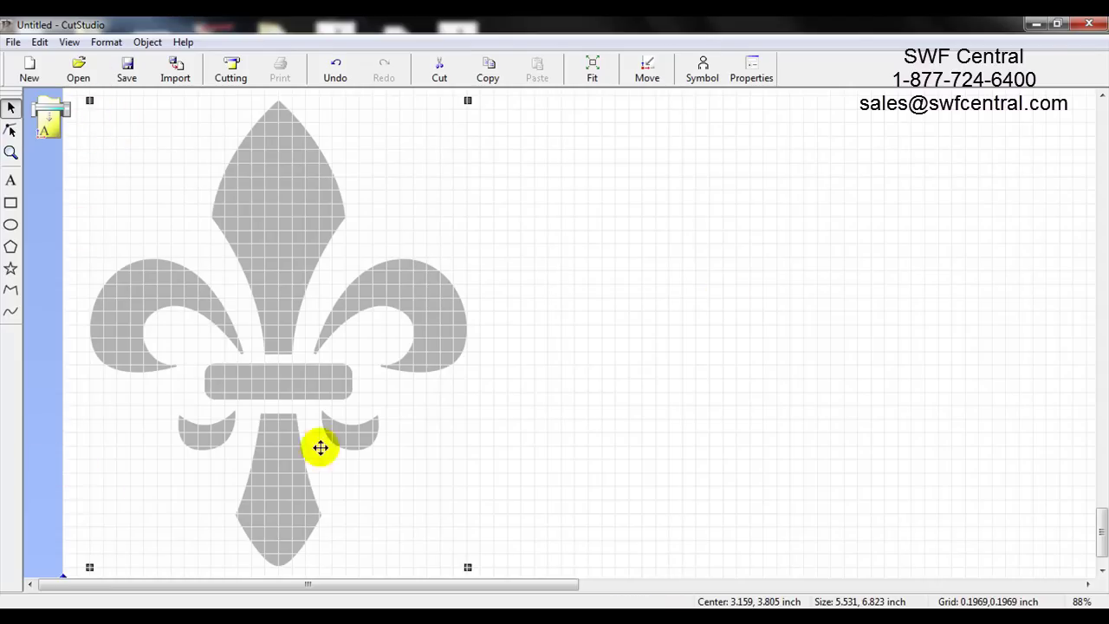
Step: Run Image Outline on the fleur-de-lis picture, with the image density about midway between light and dark, and extract its contour lines
{"action": "left_click", "coordinate": [760, 269]}
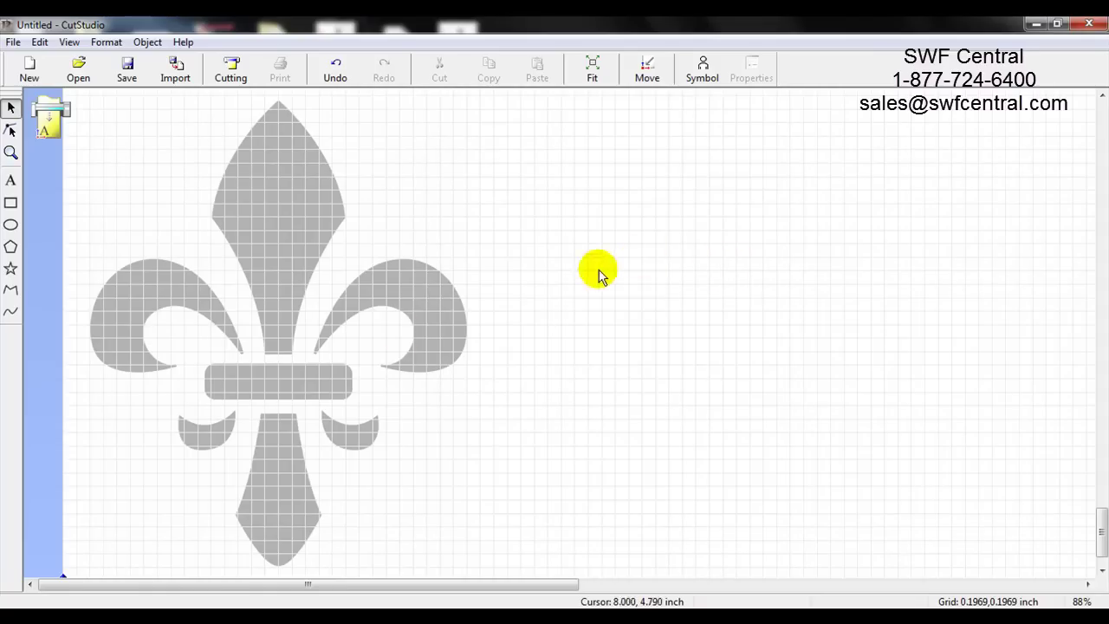
{"action": "left_click", "coordinate": [298, 206]}
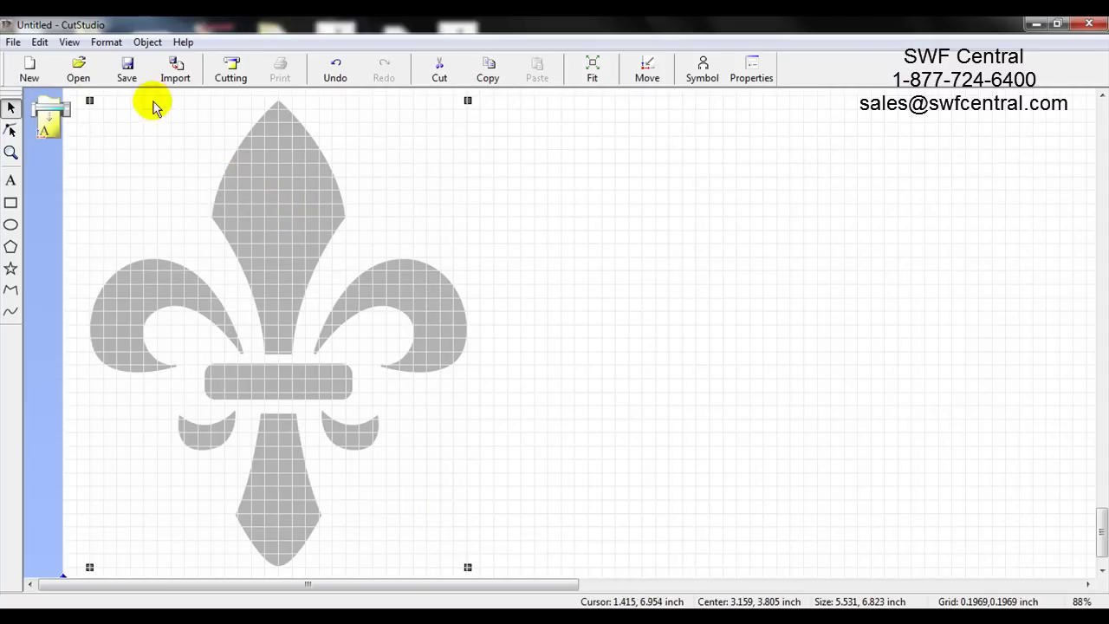
{"action": "left_click", "coordinate": [145, 43]}
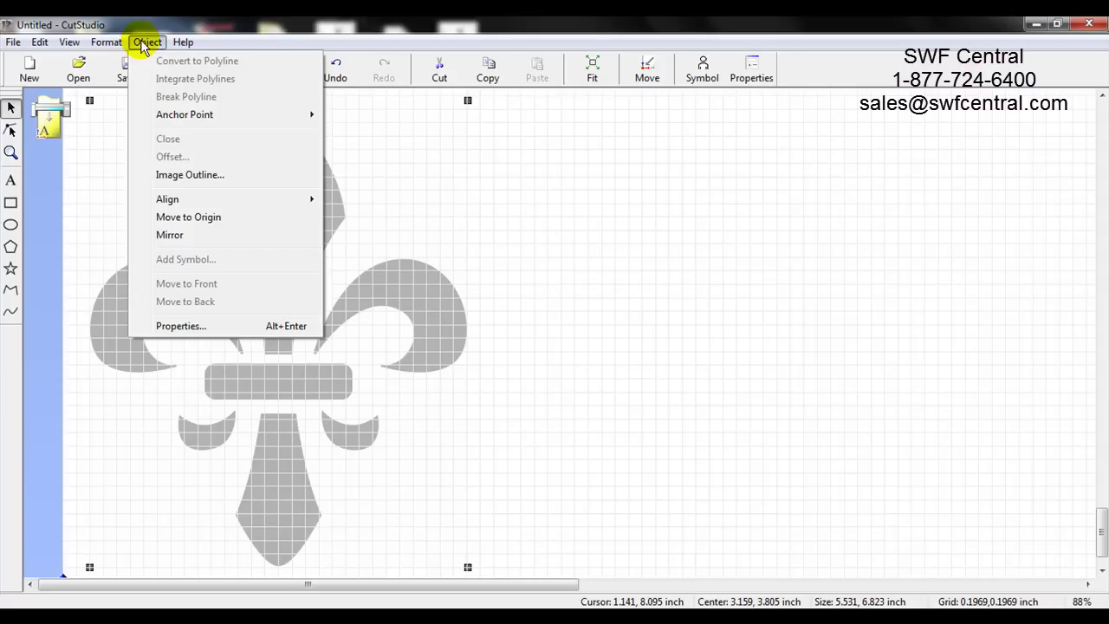
{"action": "left_click", "coordinate": [207, 176]}
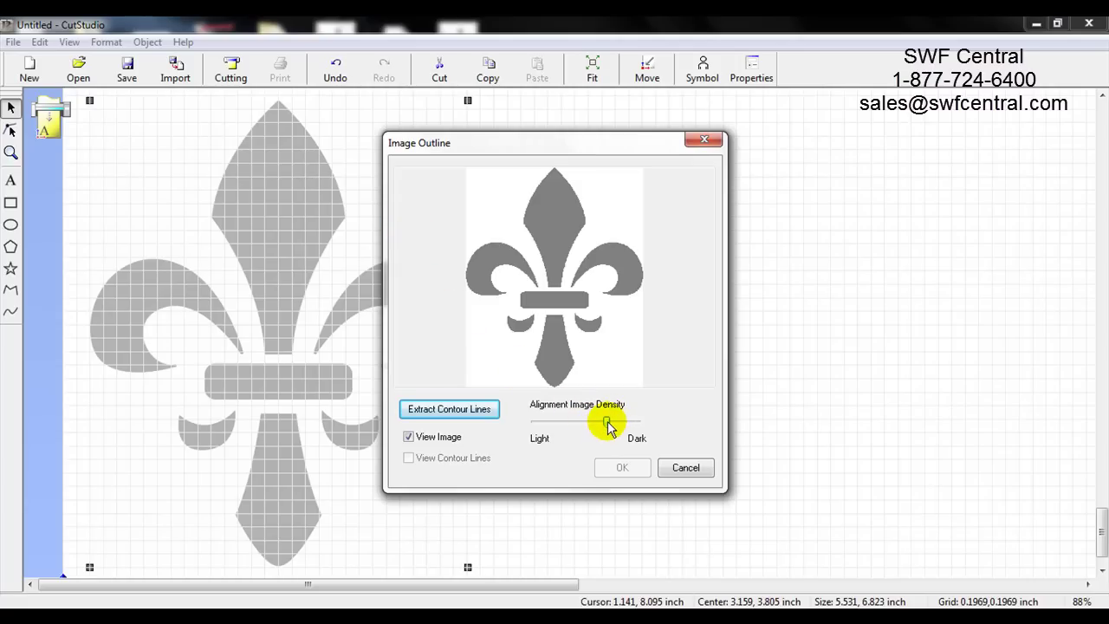
{"action": "left_click_drag", "start_coordinate": [608, 426], "coordinate": [642, 424]}
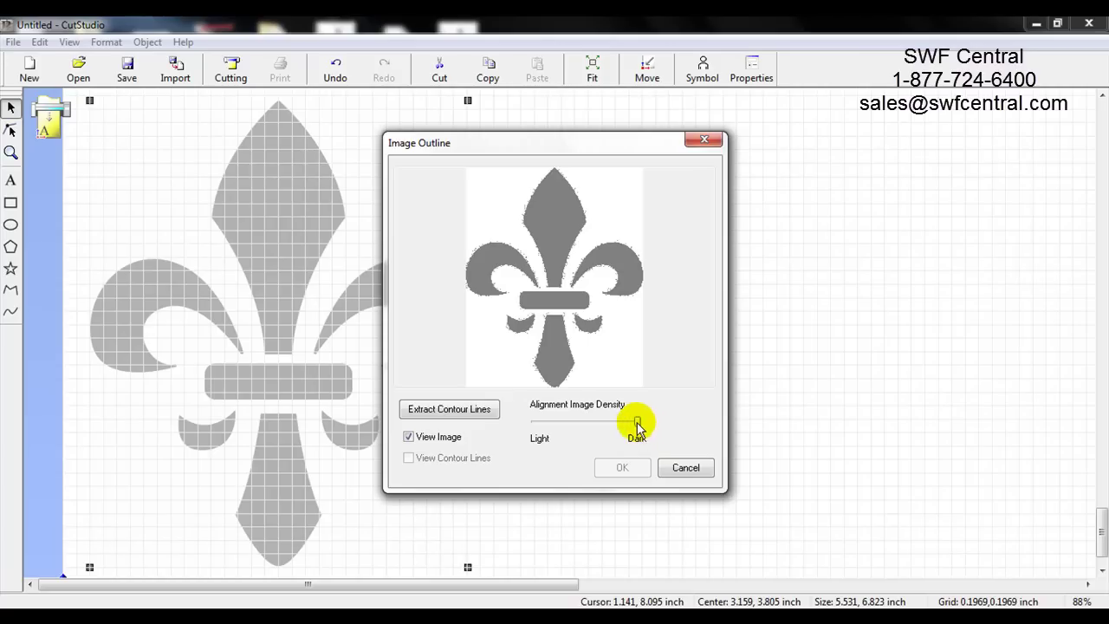
{"action": "left_click_drag", "start_coordinate": [637, 425], "coordinate": [584, 428]}
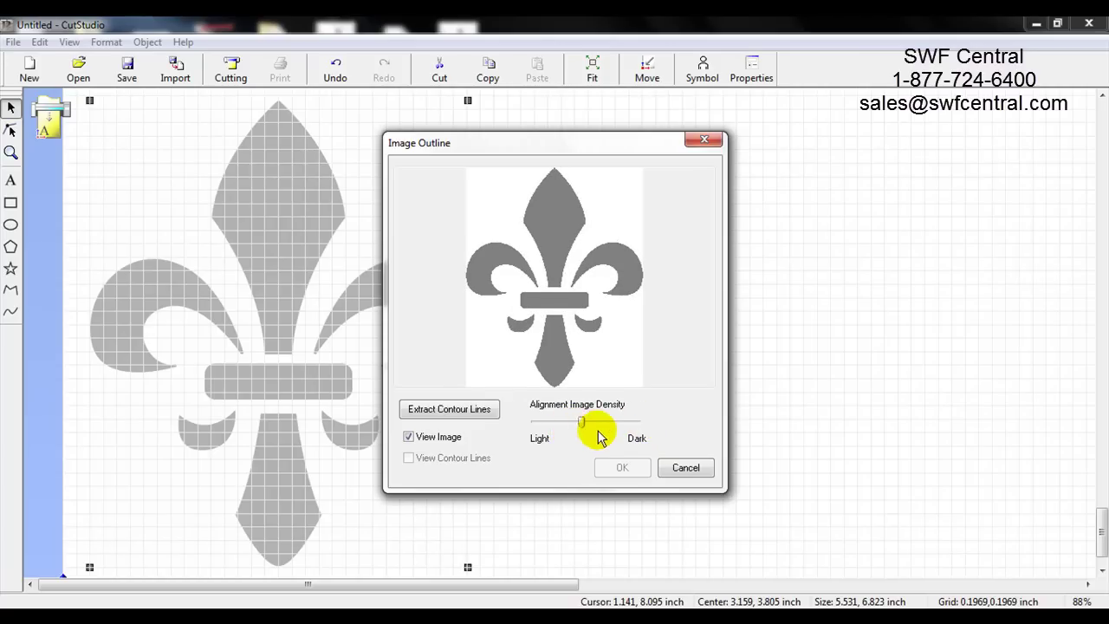
{"action": "left_click_drag", "start_coordinate": [582, 430], "coordinate": [586, 430]}
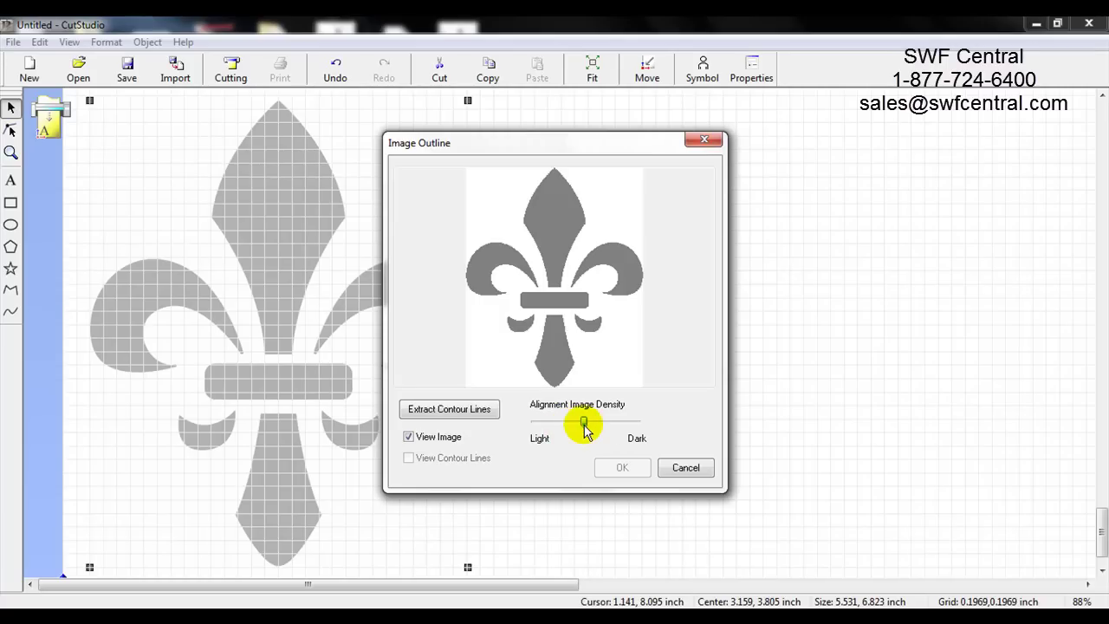
{"action": "left_click", "coordinate": [468, 411]}
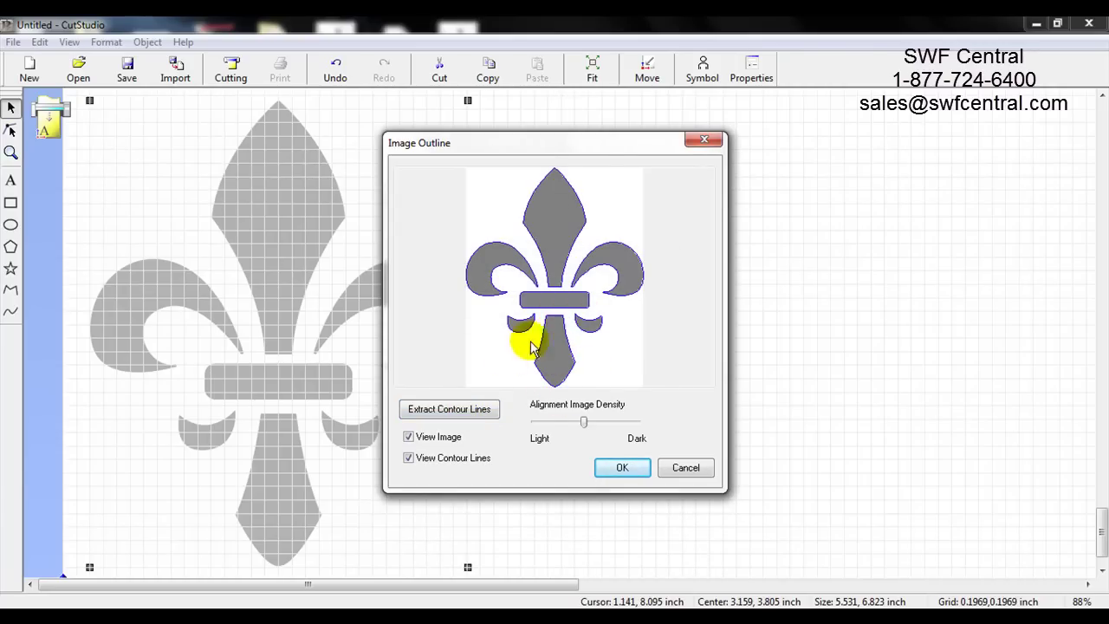
Step: Check the image and the contour lines separately in the outline preview, show both again, and accept the outline
{"action": "double_click", "coordinate": [412, 442]}
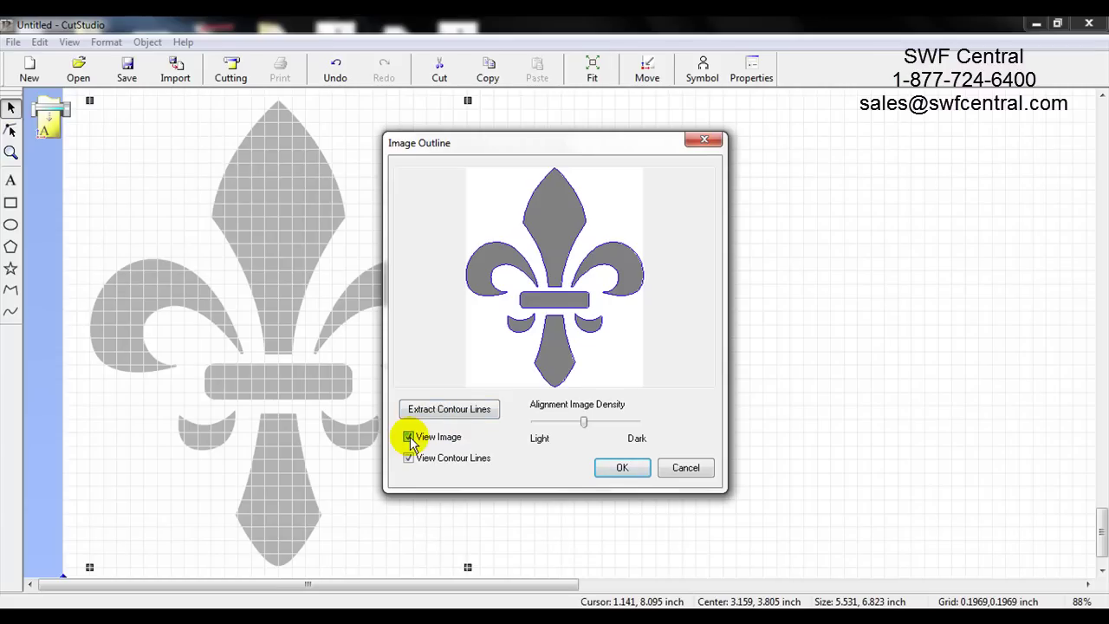
{"action": "left_click", "coordinate": [413, 442]}
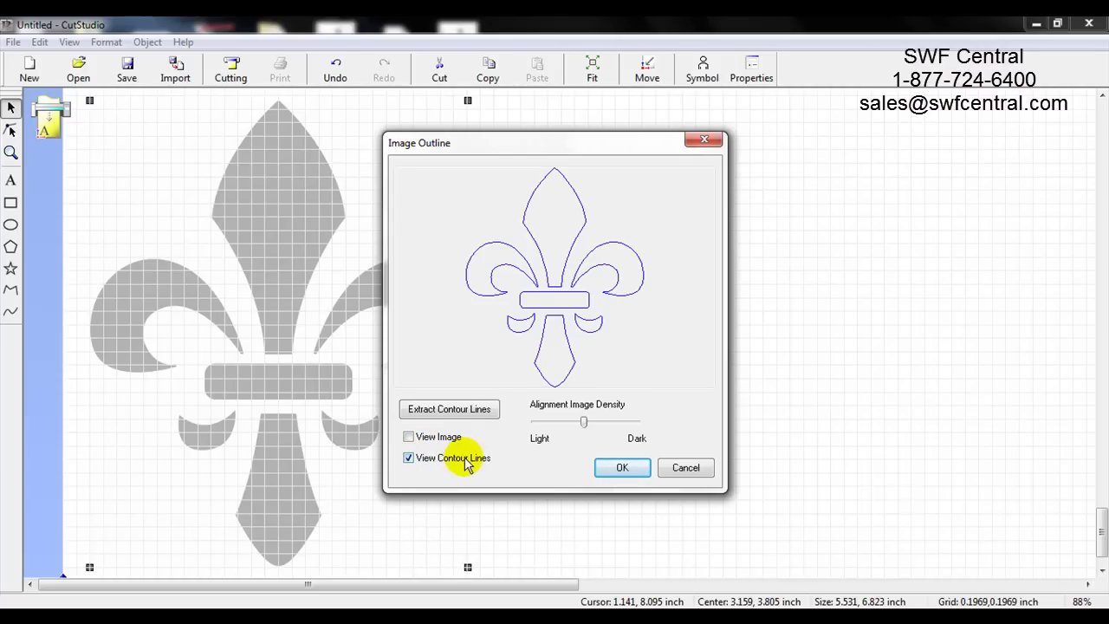
{"action": "left_click", "coordinate": [409, 458]}
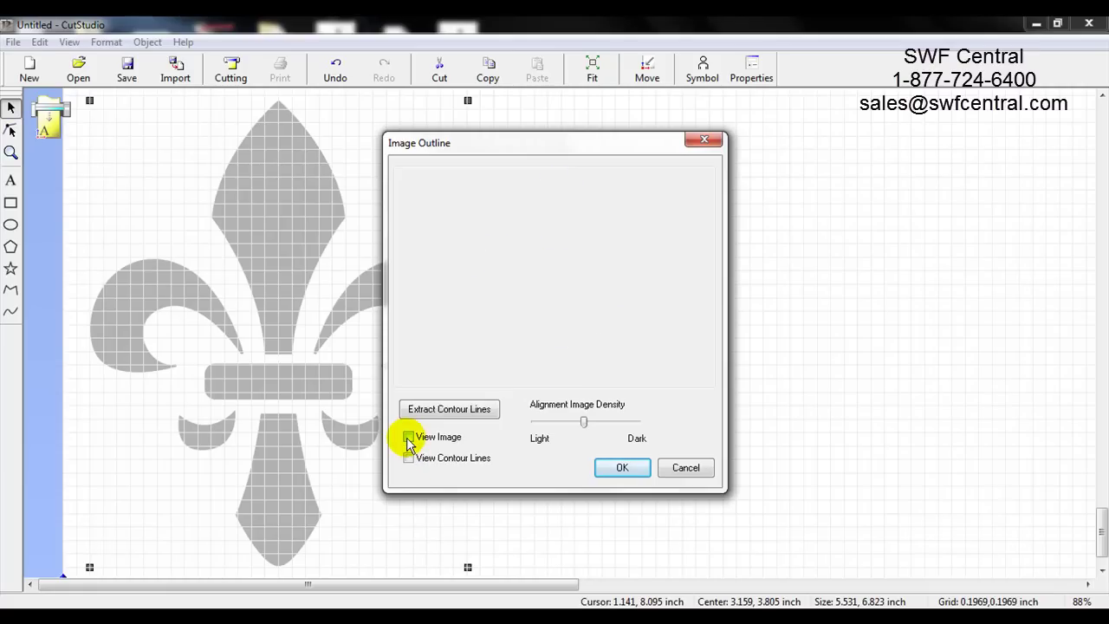
{"action": "left_click", "coordinate": [409, 440]}
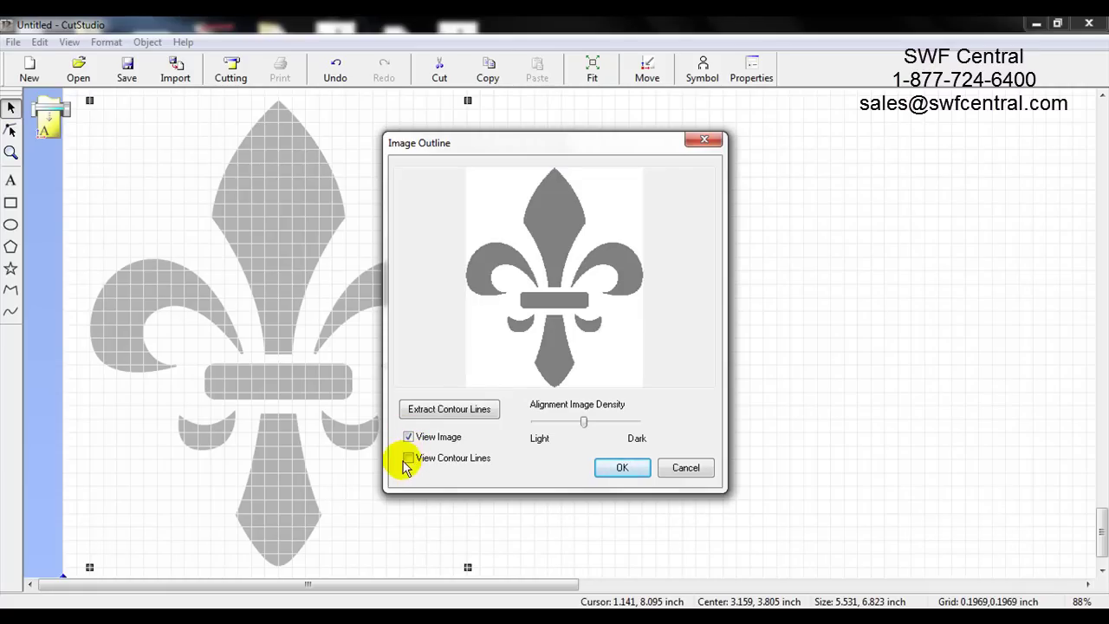
{"action": "left_click", "coordinate": [408, 459]}
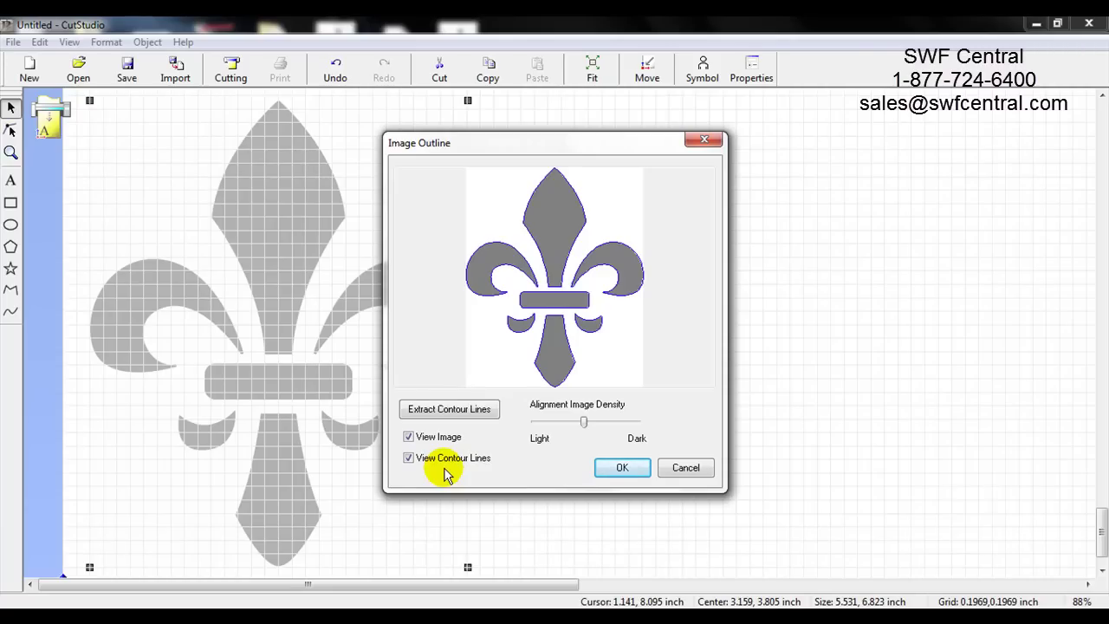
{"action": "left_click", "coordinate": [641, 469]}
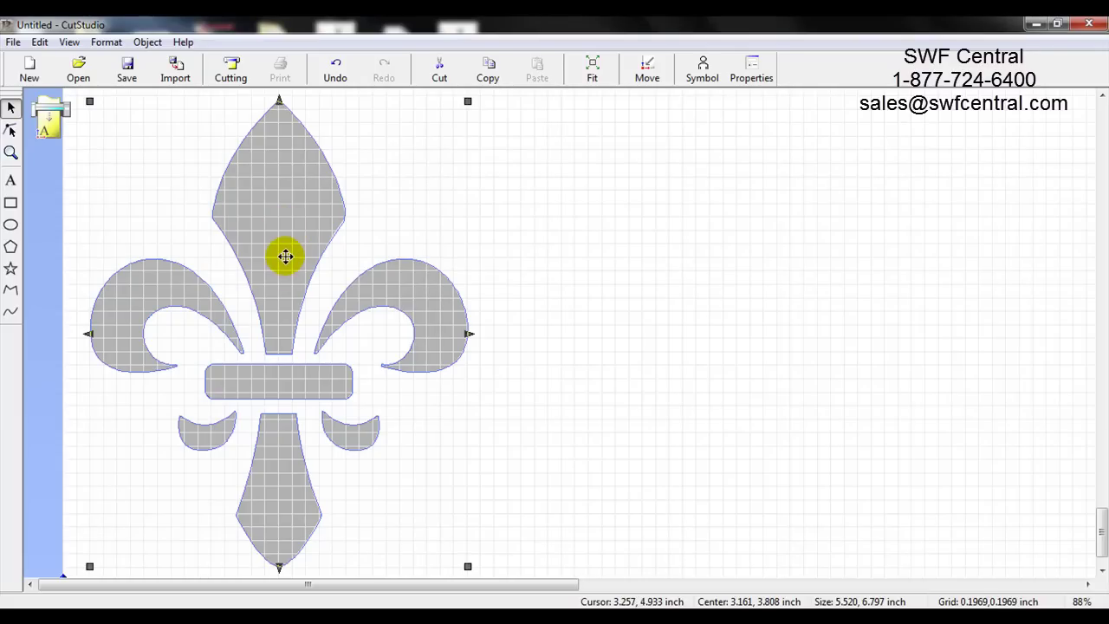
Step: Move the outline off the picture to a centre at about 9.68, 3.72 inches, and delete the original picture
{"action": "mouse_move", "coordinate": [284, 256]}
{"action": "left_mouse_down"}
{"action": "mouse_move", "coordinate": [456, 309]}
{"action": "mouse_move", "coordinate": [644, 312]}
{"action": "mouse_move", "coordinate": [733, 216]}
{"action": "mouse_move", "coordinate": [717, 259]}
{"action": "mouse_move", "coordinate": [731, 260]}
{"action": "left_mouse_up"}
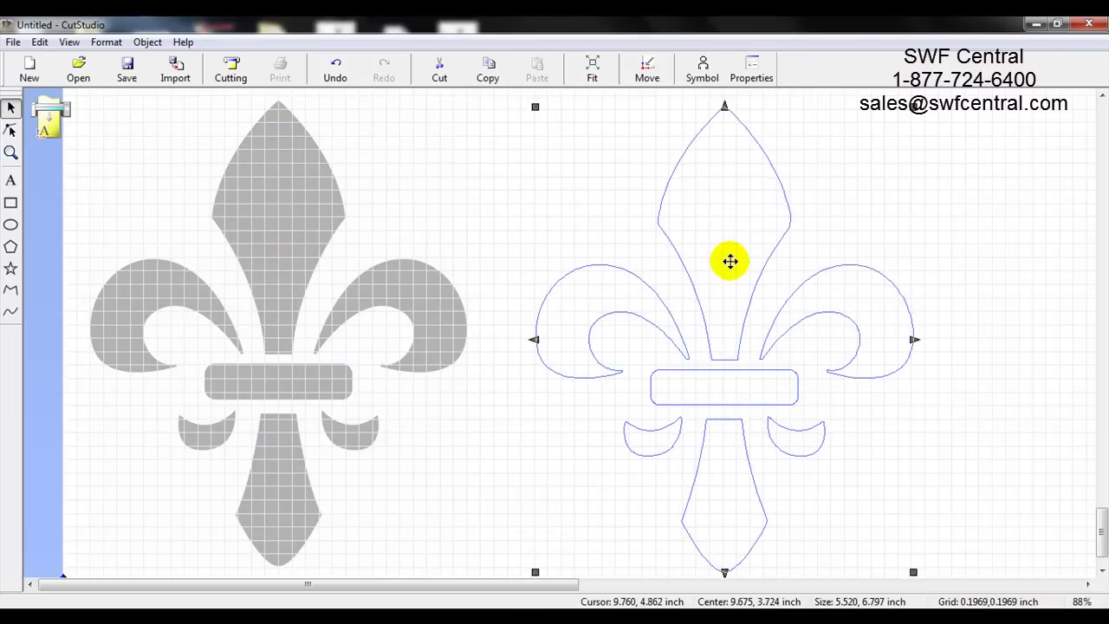
{"action": "left_click", "coordinate": [297, 160]}
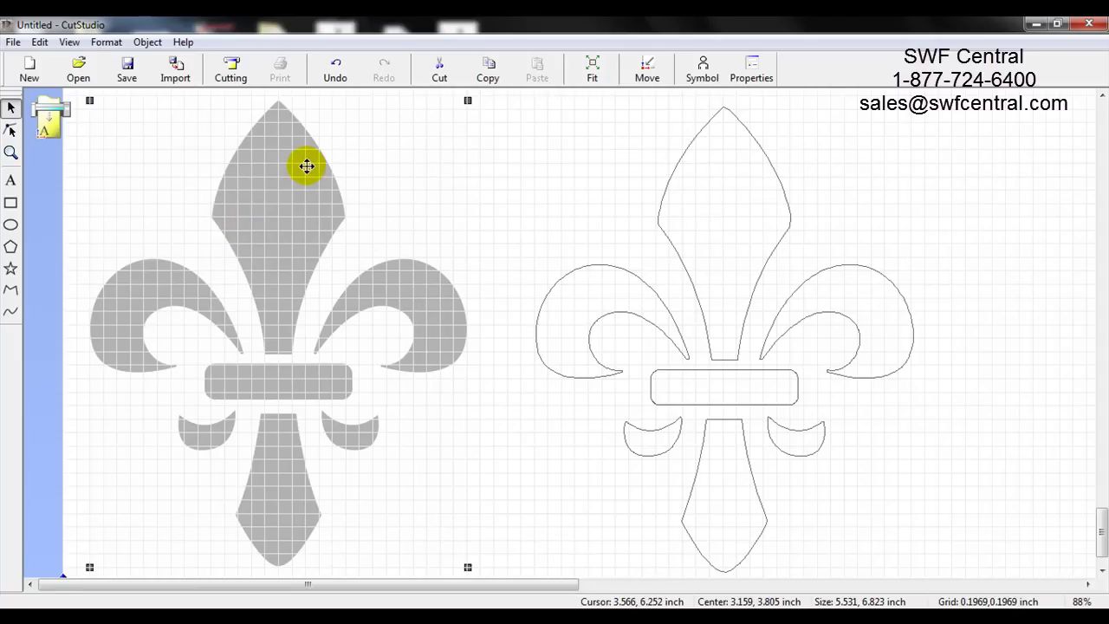
{"action": "key", "text": "Delete"}
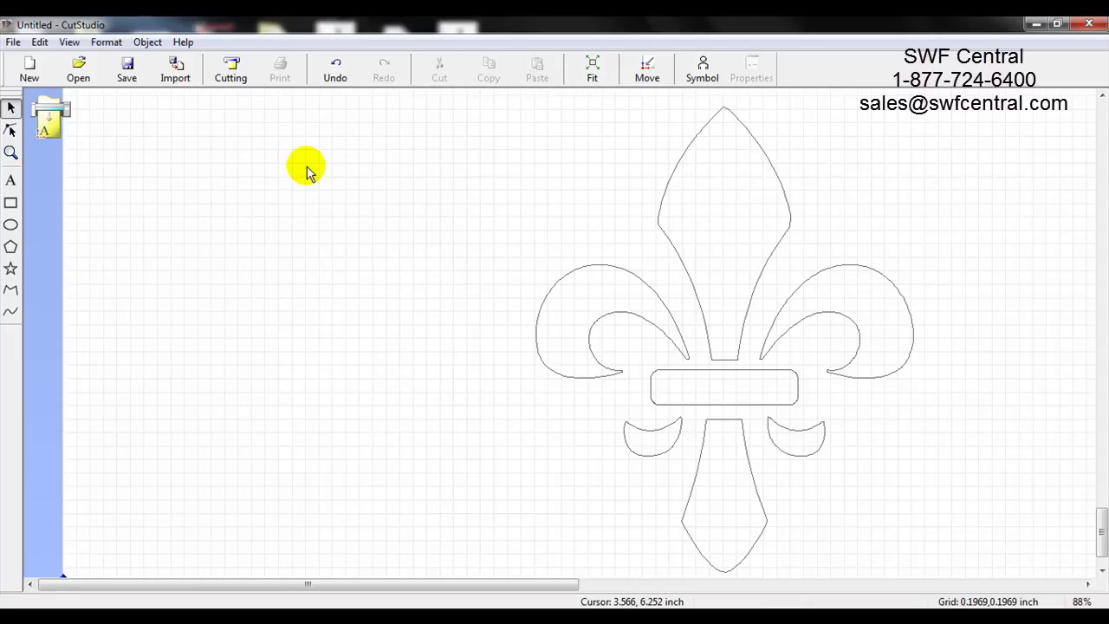
Step: Move the fleur-de-lis outline back near the page origin, with its centre at about 3.48, 3.61 inches
{"action": "left_click", "coordinate": [713, 248]}
{"action": "left_click_drag", "start_coordinate": [743, 231], "coordinate": [329, 225]}
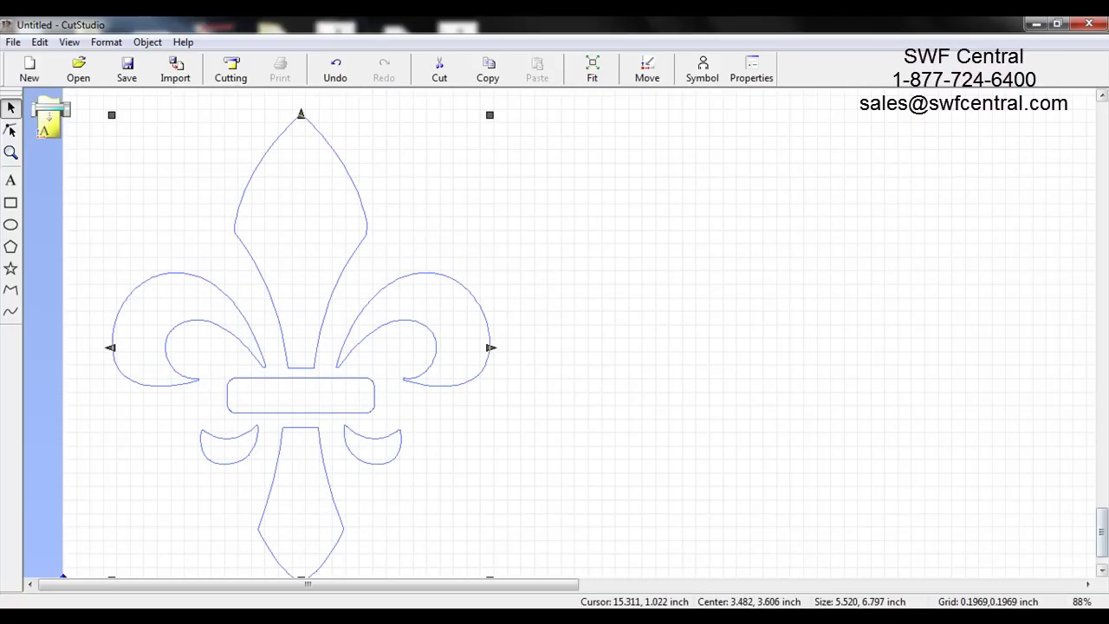
{"action": "left_click_drag", "start_coordinate": [1099, 527], "coordinate": [1092, 540]}
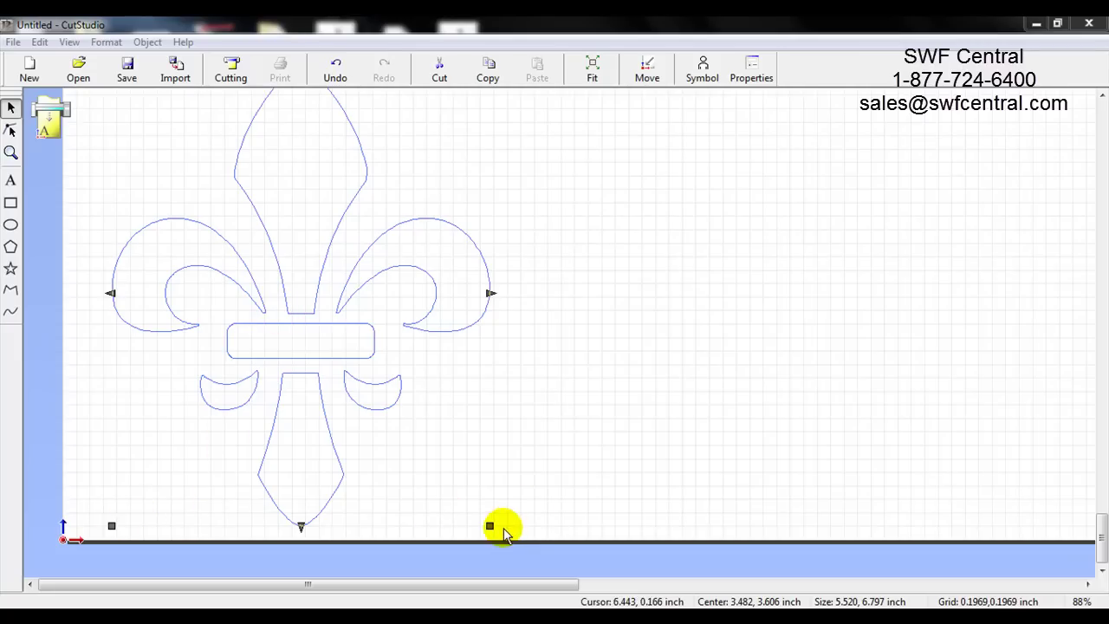
Step: Resize the fleur-de-lis outline to a width of 10 inches with Keep Aspect turned on
{"action": "left_click", "coordinate": [598, 67]}
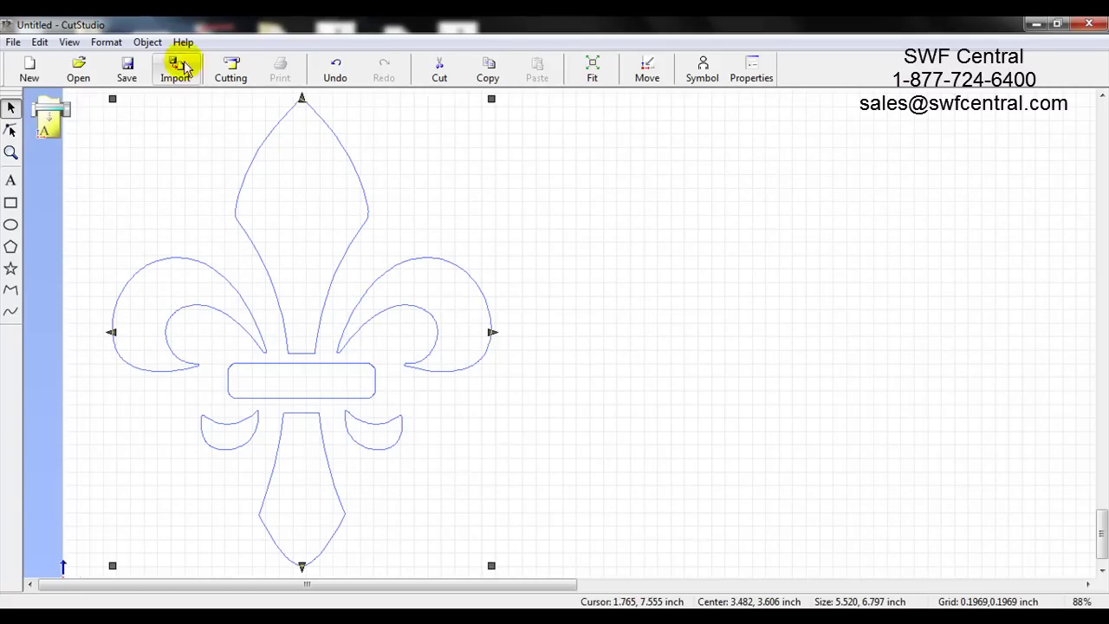
{"action": "left_click", "coordinate": [149, 44]}
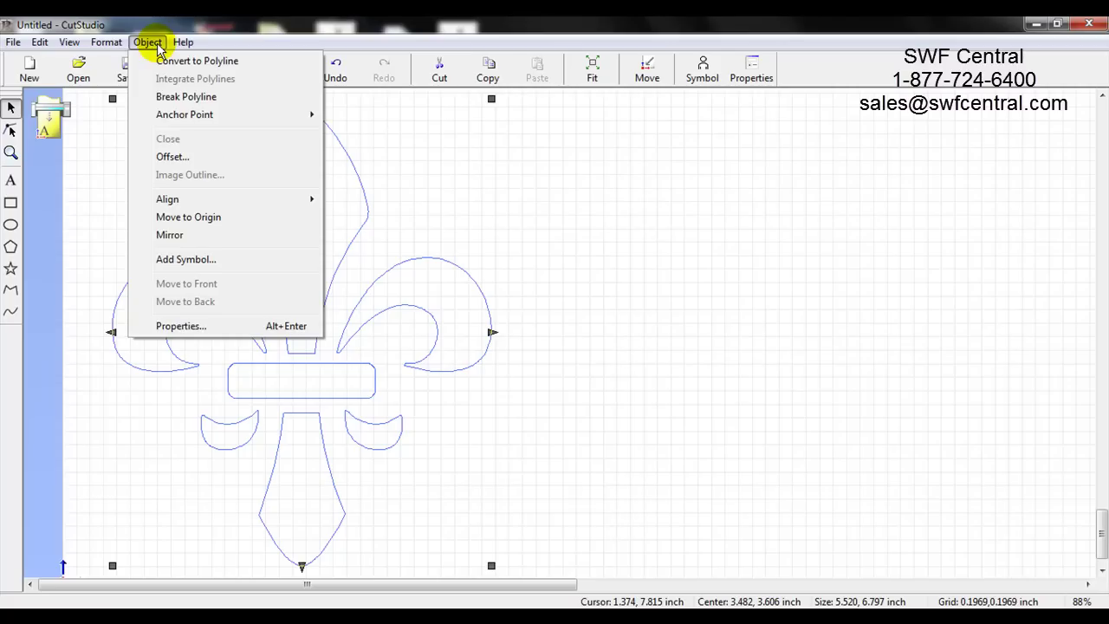
{"action": "left_click", "coordinate": [180, 326]}
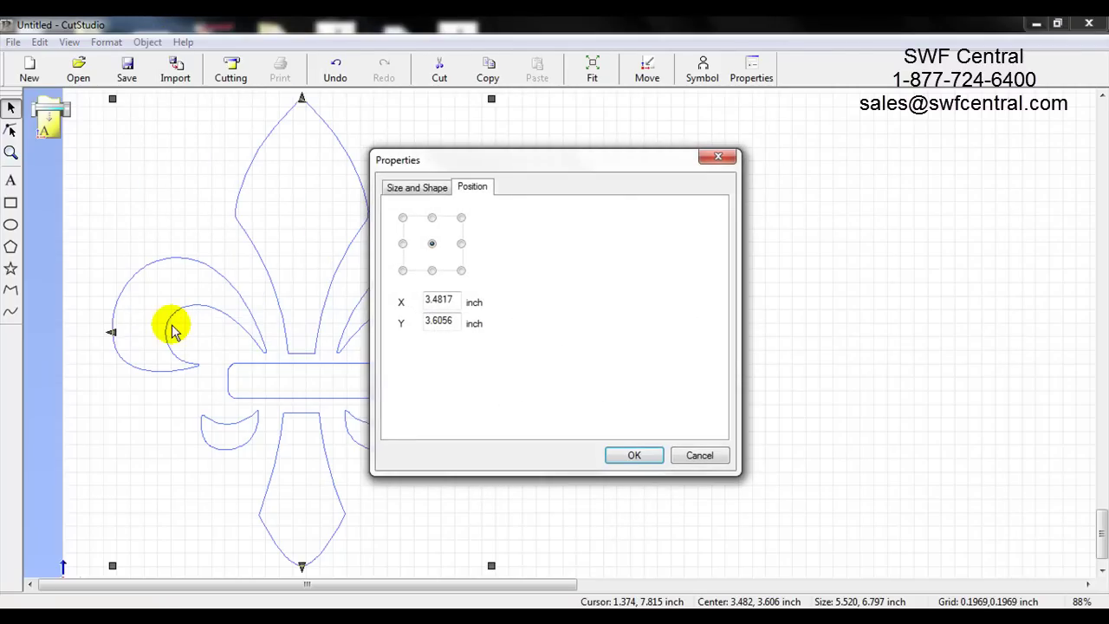
{"action": "left_click", "coordinate": [408, 187]}
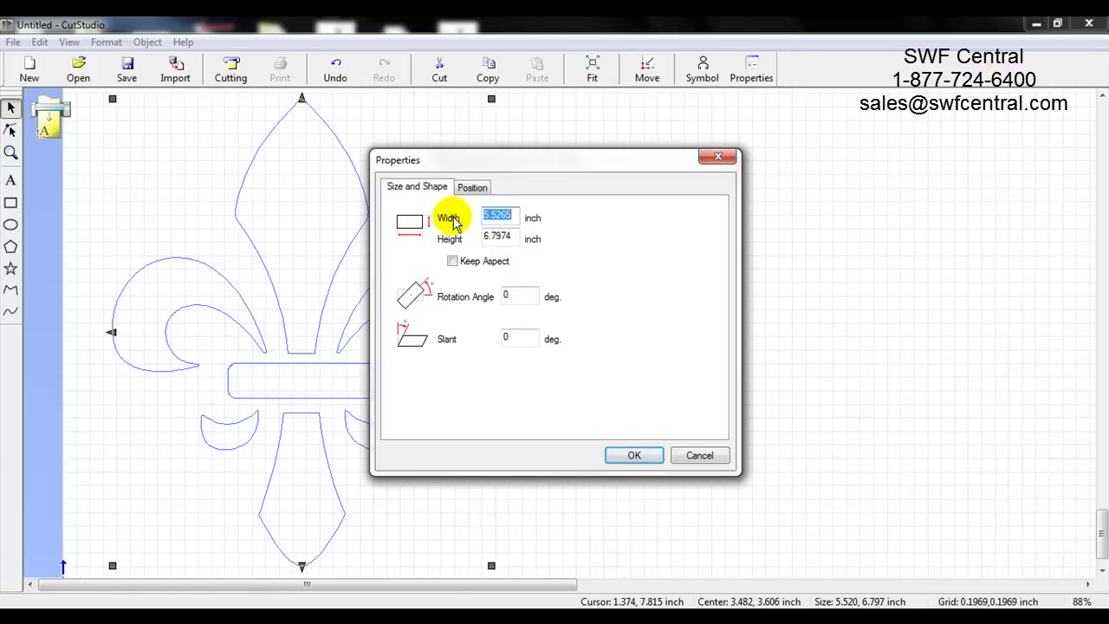
{"action": "left_click", "coordinate": [453, 261]}
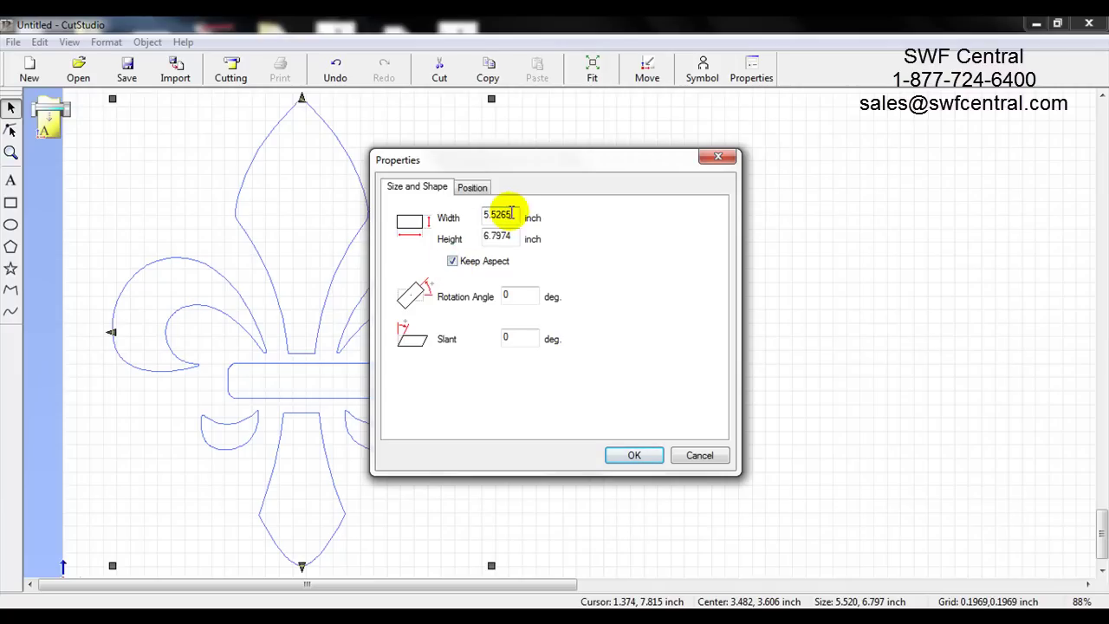
{"action": "left_click_drag", "start_coordinate": [518, 216], "coordinate": [479, 215]}
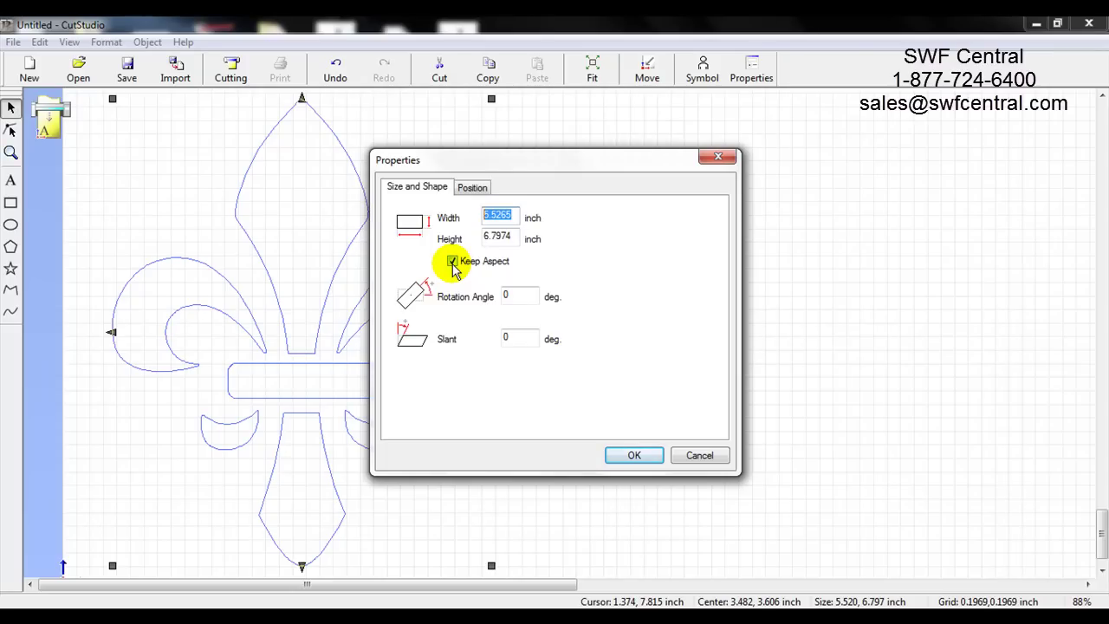
{"action": "type", "text": "10"}
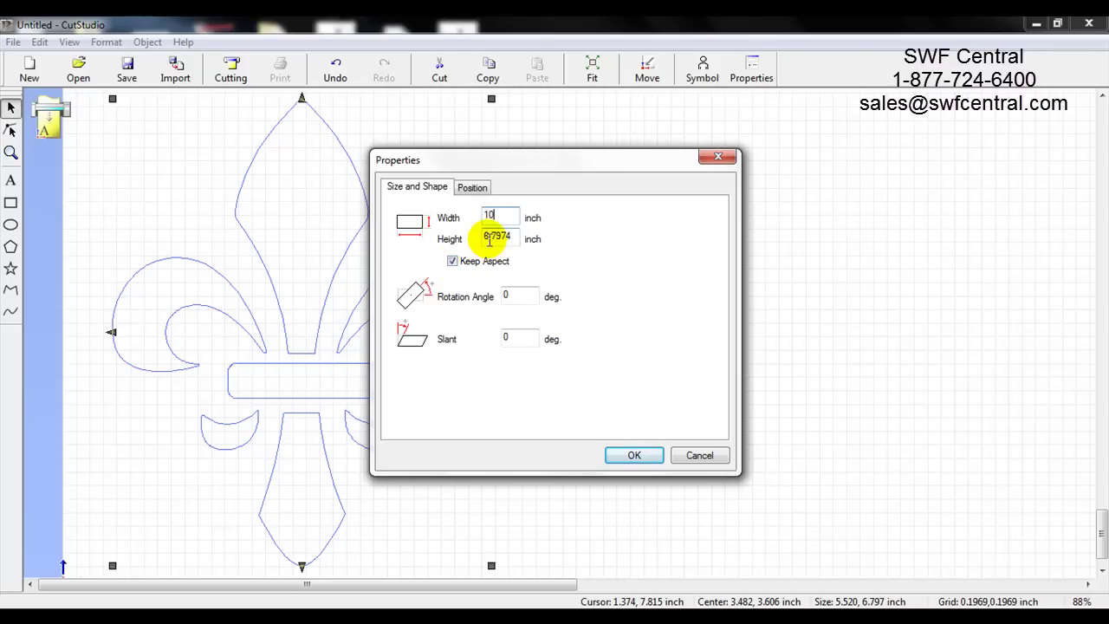
{"action": "left_click", "coordinate": [489, 239]}
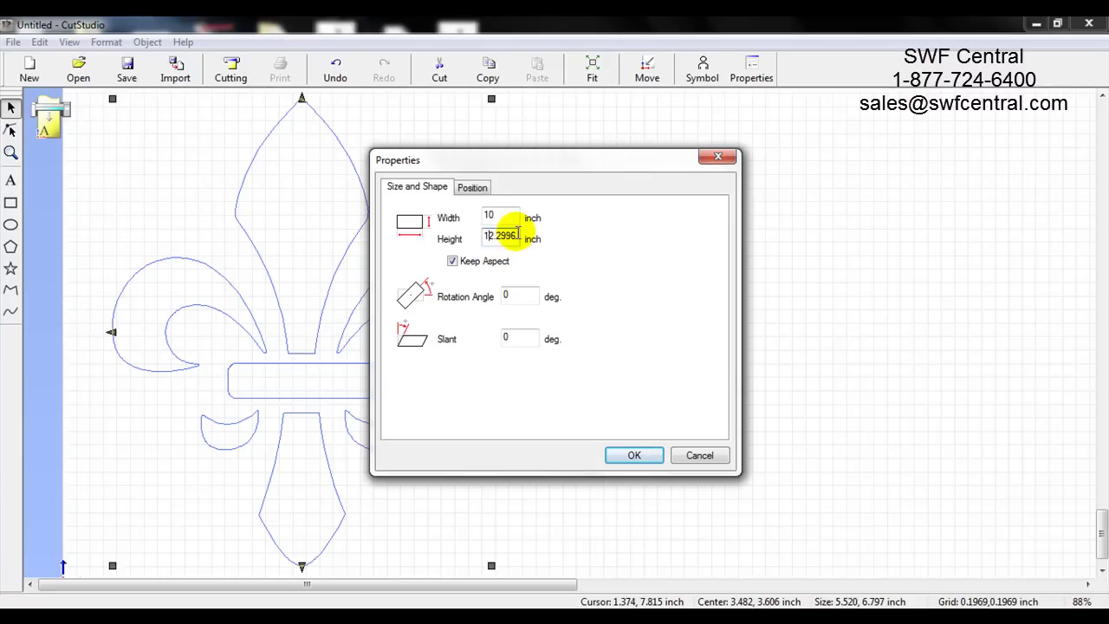
{"action": "left_click", "coordinate": [655, 458]}
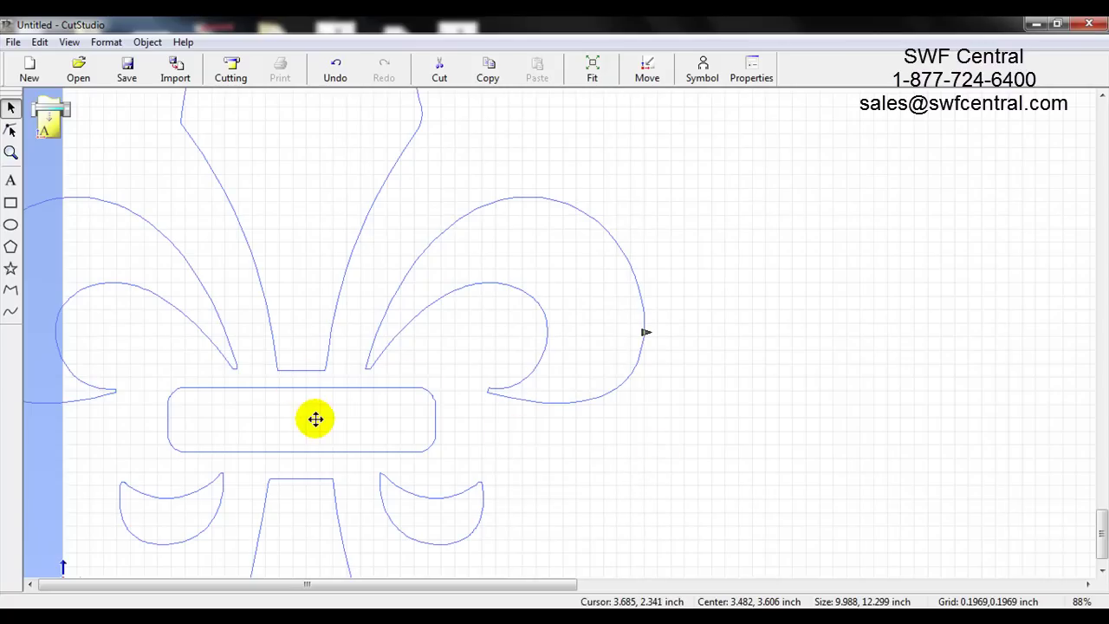
Step: Move the enlarged outline fully onto the page, with its centre at about 5.72, 6.76 inches
{"action": "left_click_drag", "start_coordinate": [320, 413], "coordinate": [456, 311]}
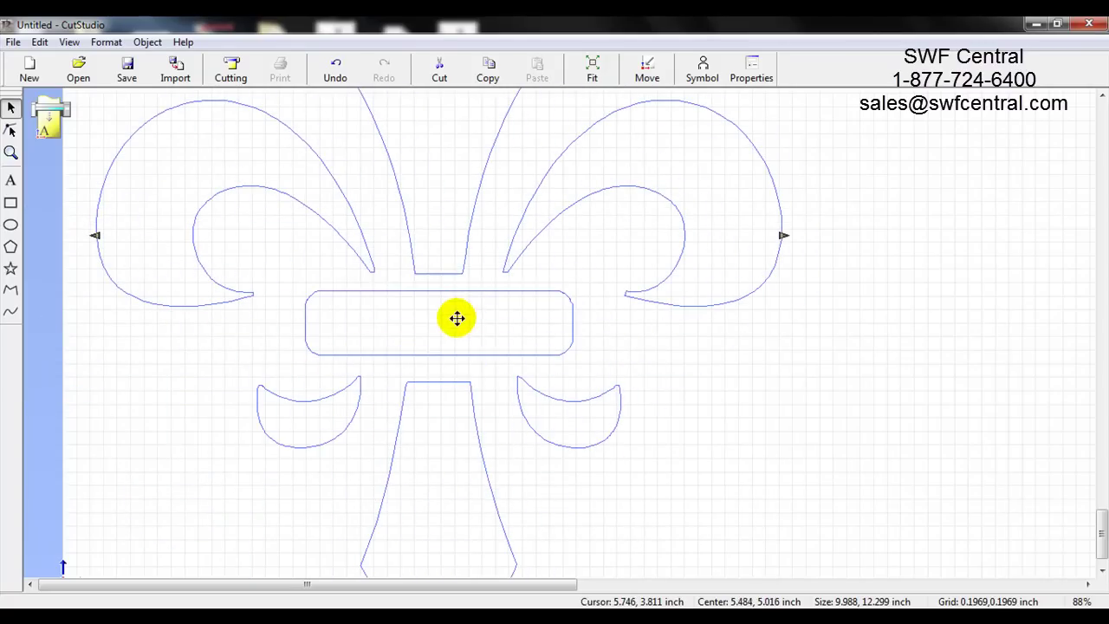
{"action": "left_click", "coordinate": [592, 69]}
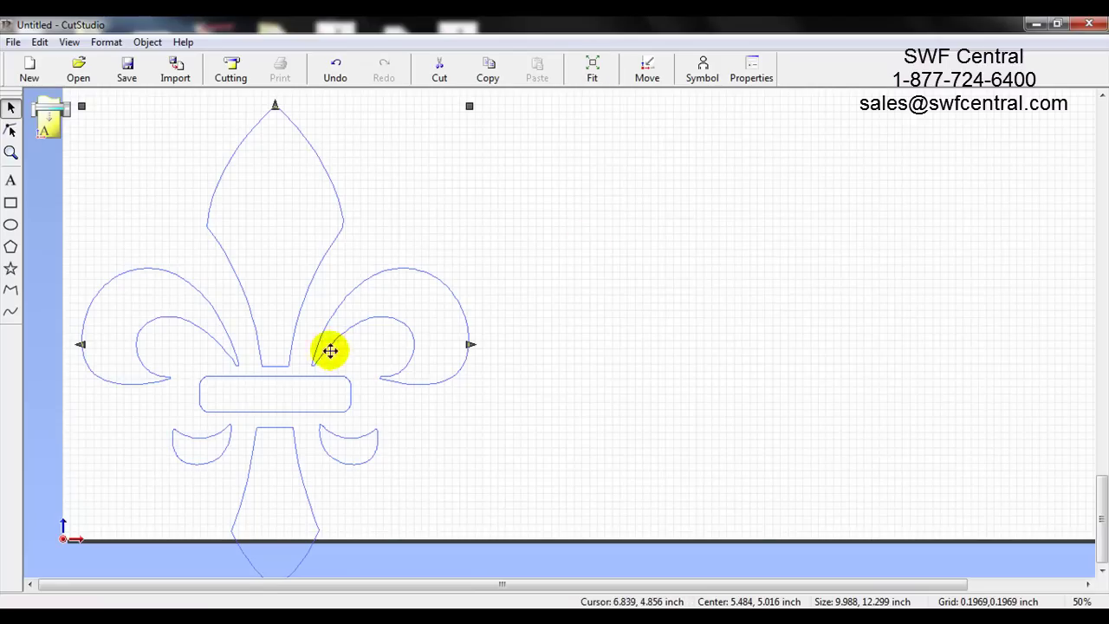
{"action": "left_click_drag", "start_coordinate": [269, 328], "coordinate": [260, 309]}
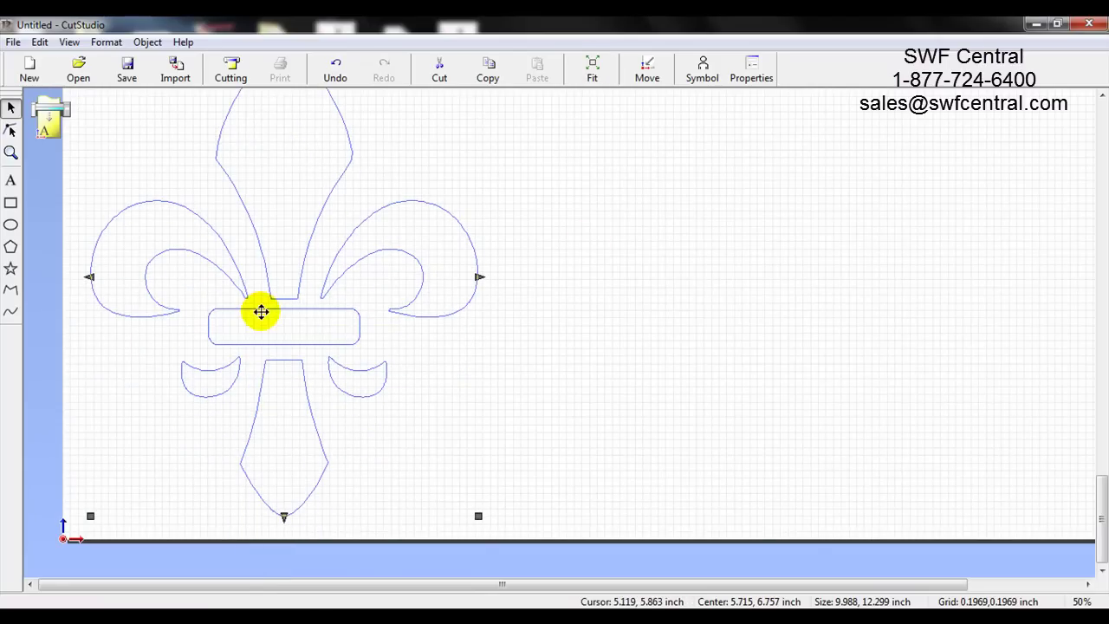
{"action": "left_click", "coordinate": [595, 65]}
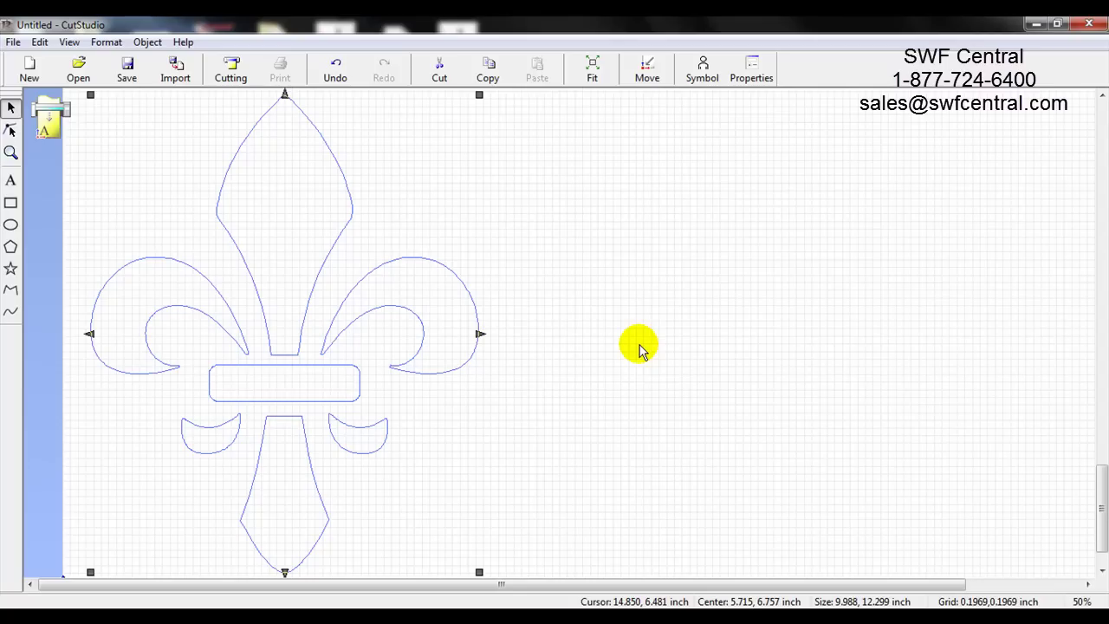
Step: Set the outline's rotation angle to 90 degrees and move its centre to about 7.08, 5.29 inches
{"action": "left_click", "coordinate": [145, 42]}
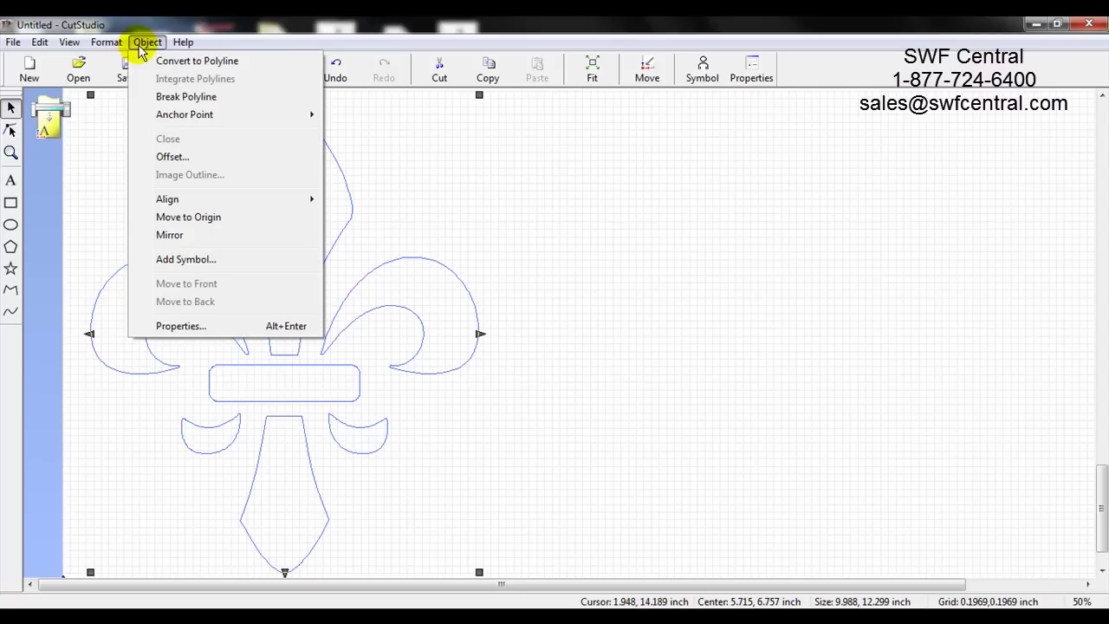
{"action": "left_click", "coordinate": [206, 326]}
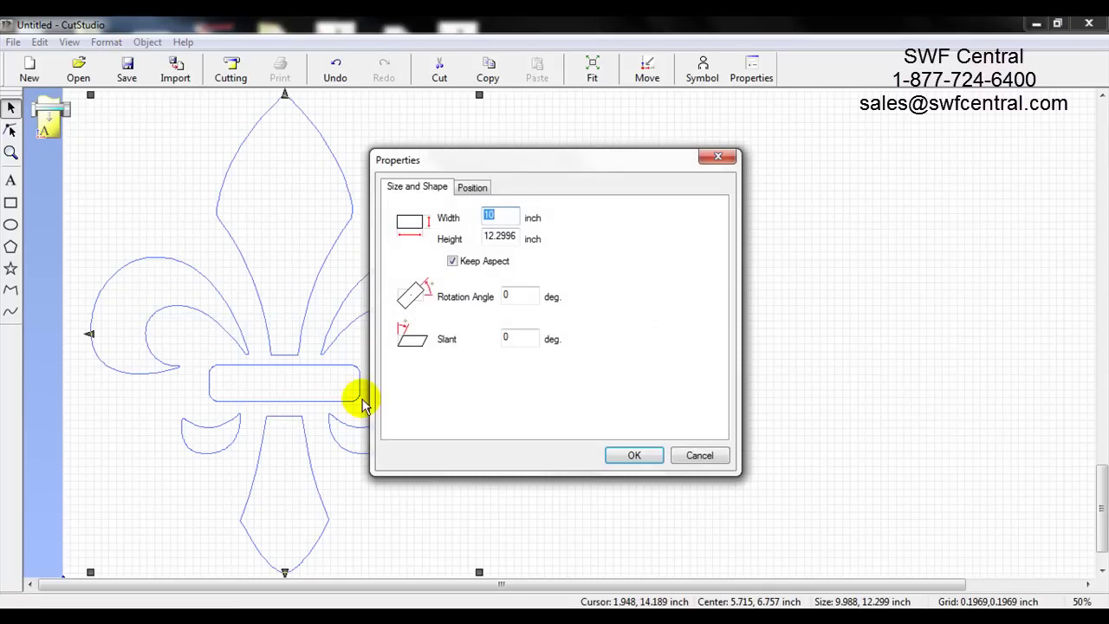
{"action": "double_click", "coordinate": [508, 296]}
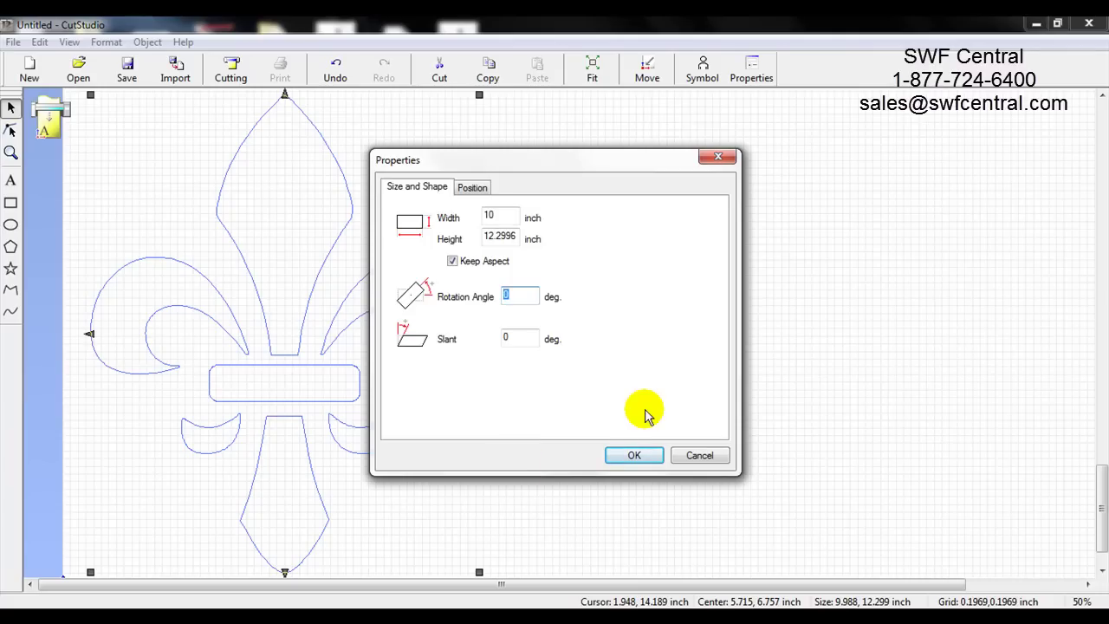
{"action": "type", "text": "90"}
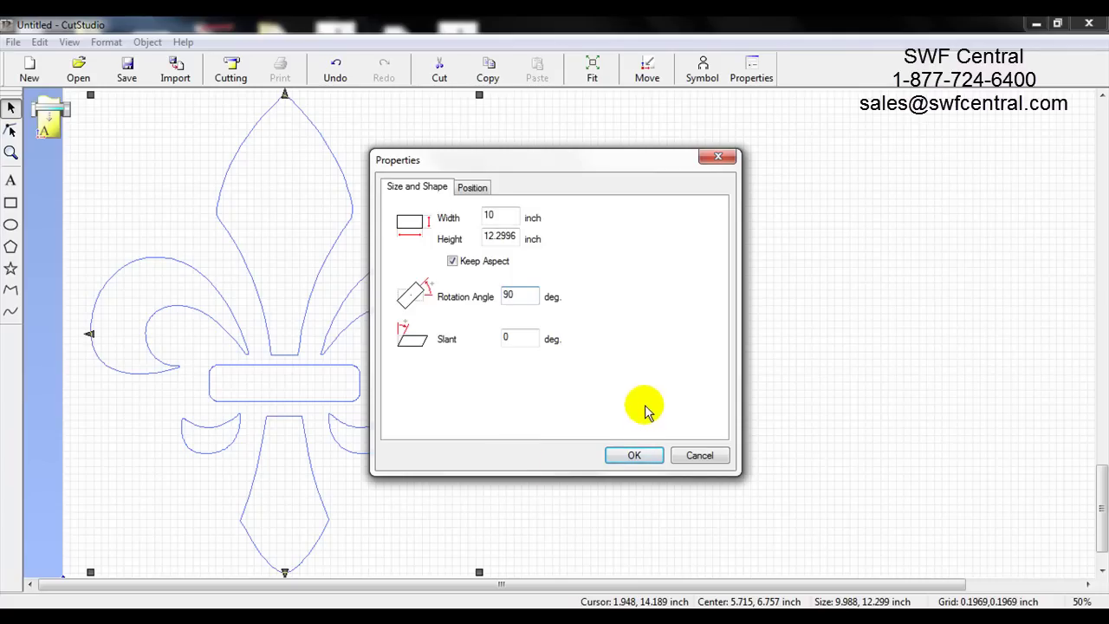
{"action": "left_click", "coordinate": [635, 456]}
{"action": "left_click_drag", "start_coordinate": [260, 339], "coordinate": [313, 396]}
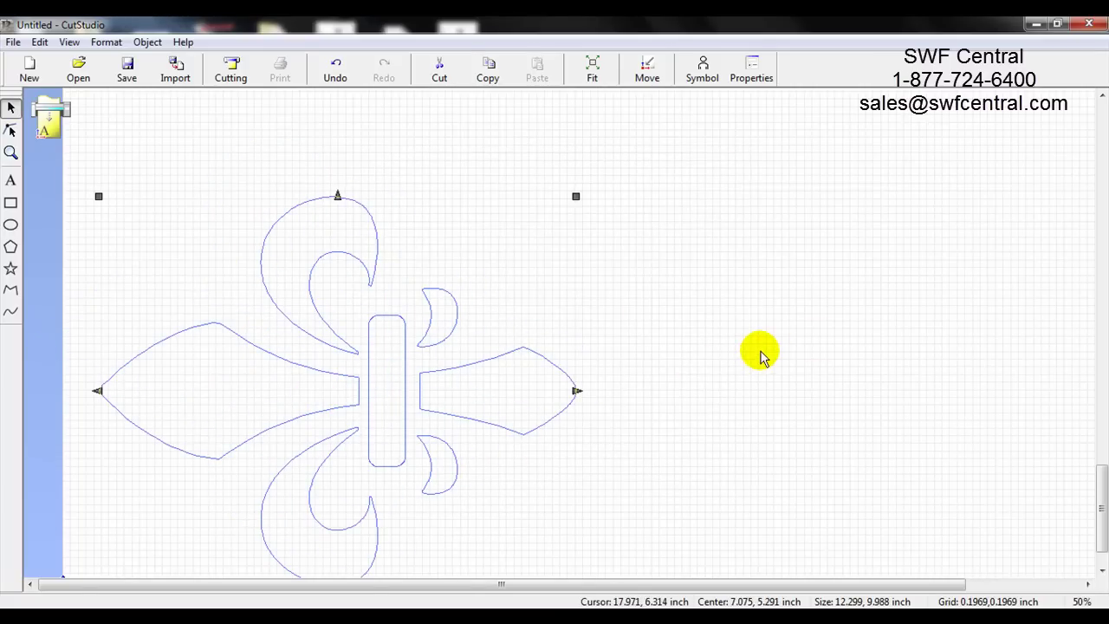
Step: Apply a 45-degree slant to the rotated fleur-de-lis outline
{"action": "left_click", "coordinate": [146, 41]}
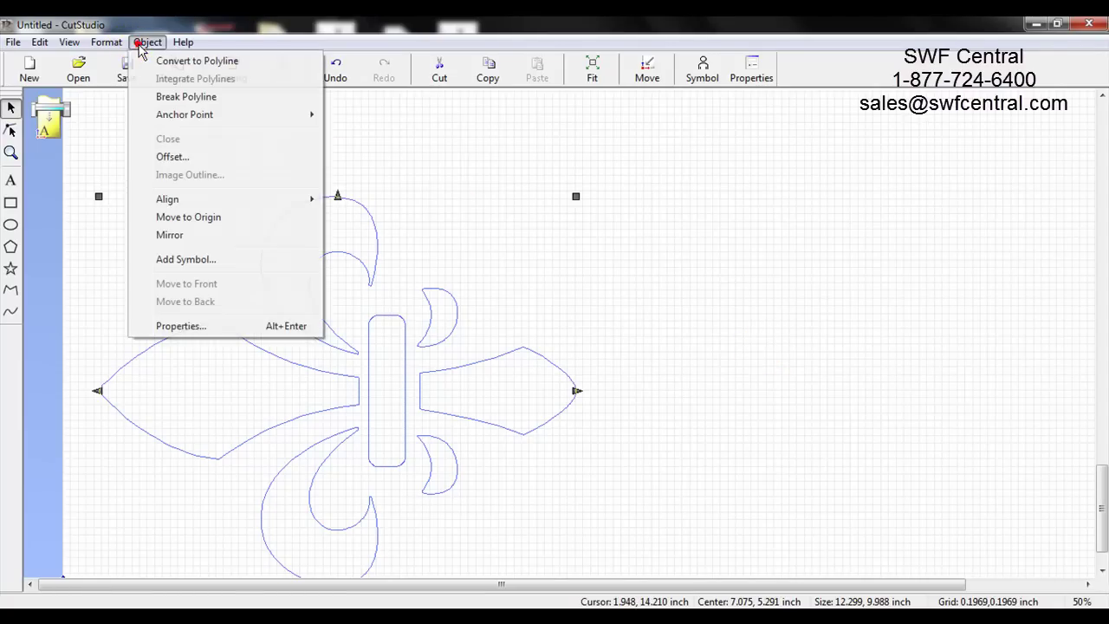
{"action": "left_click", "coordinate": [181, 328]}
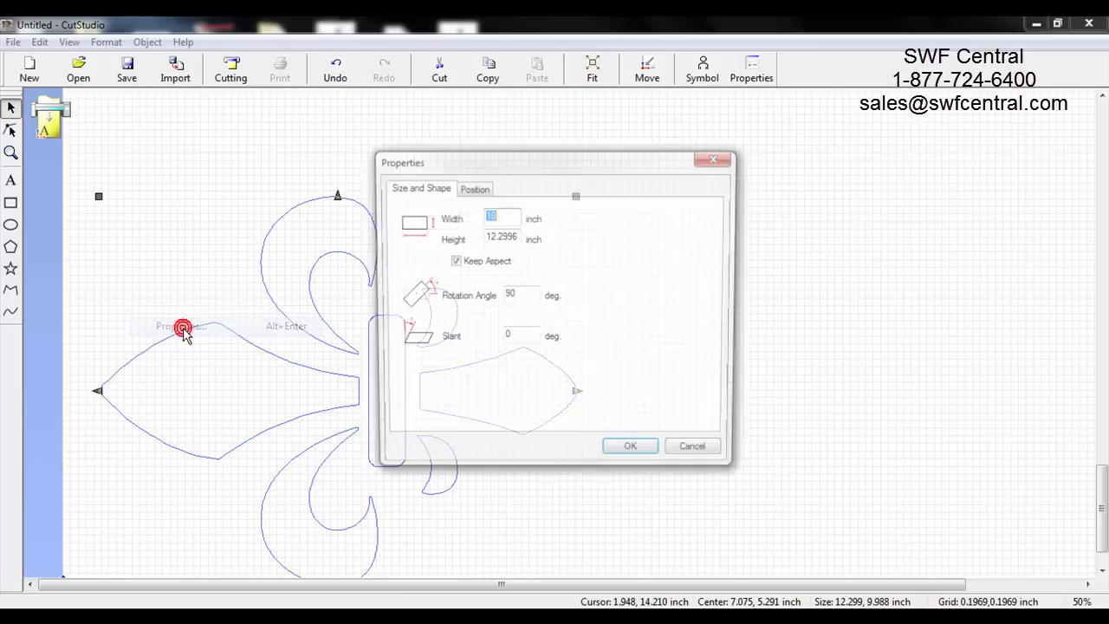
{"action": "double_click", "coordinate": [511, 338]}
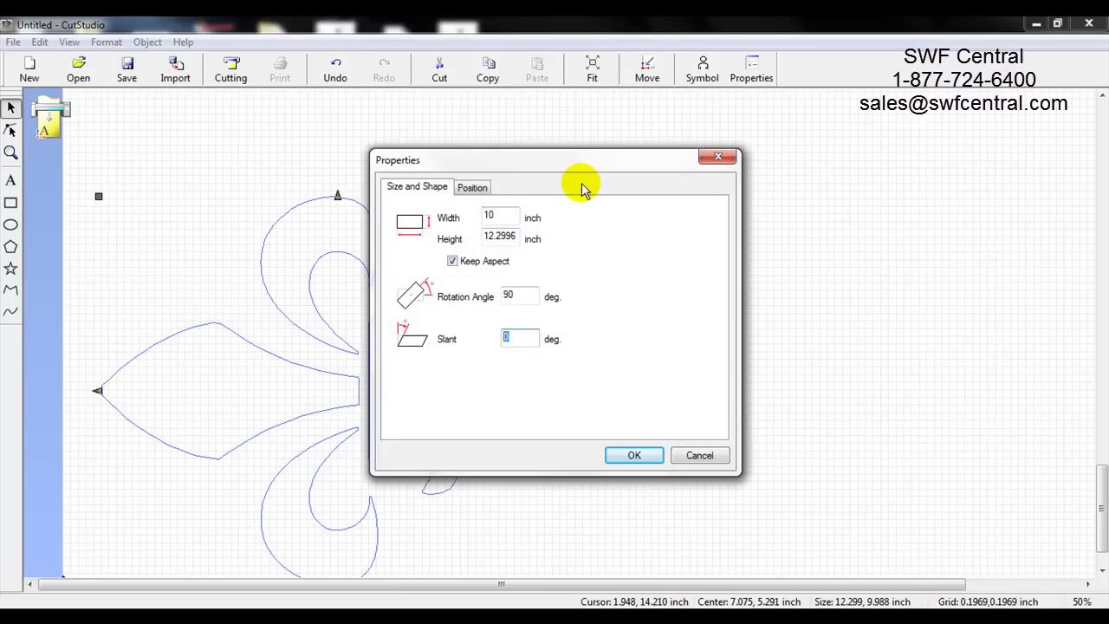
{"action": "type", "text": "45"}
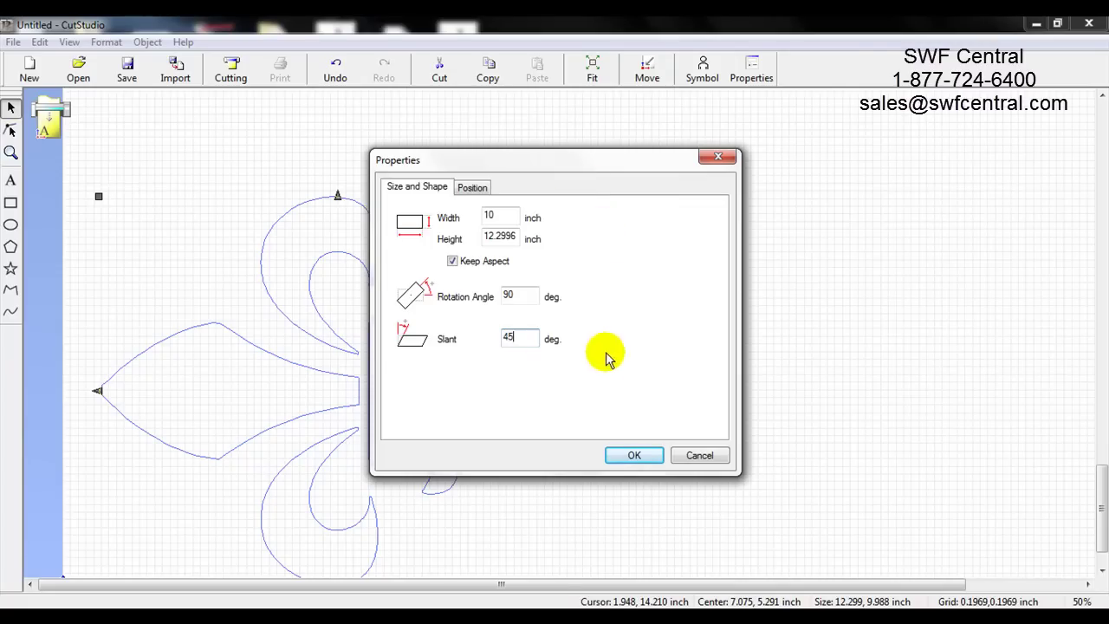
{"action": "left_click", "coordinate": [639, 459]}
Step: Move the slanted outline fully onto the page, with its centre at about 8.58, 6.52 inches
{"action": "left_click_drag", "start_coordinate": [431, 474], "coordinate": [490, 466]}
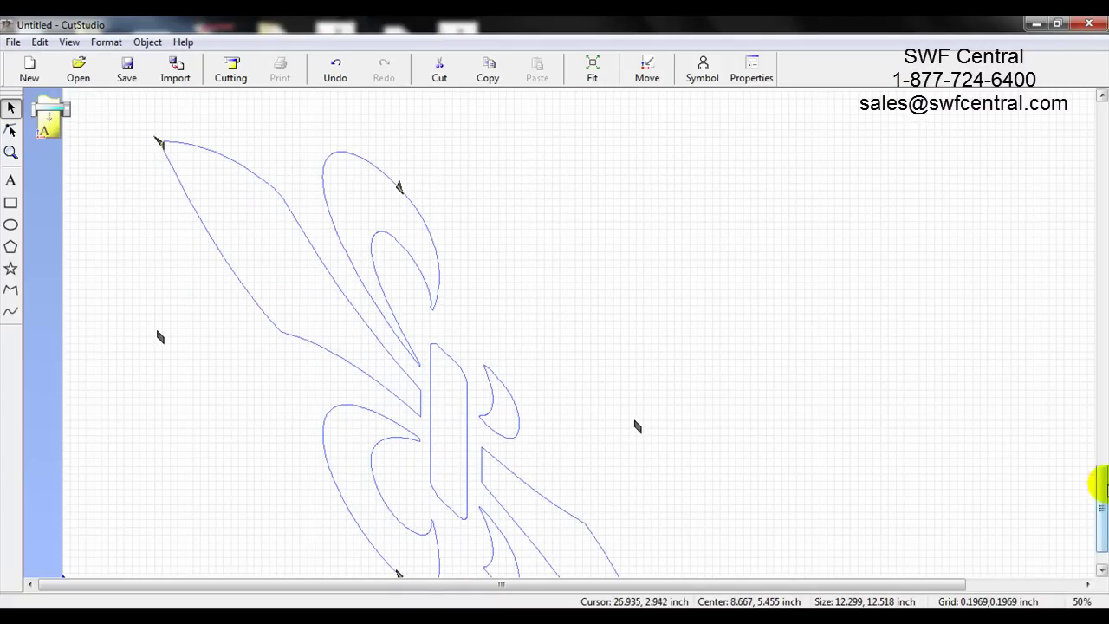
{"action": "left_click_drag", "start_coordinate": [1102, 507], "coordinate": [1102, 520]}
{"action": "left_click_drag", "start_coordinate": [492, 458], "coordinate": [487, 416]}
{"action": "left_click_drag", "start_coordinate": [1102, 479], "coordinate": [1100, 494]}
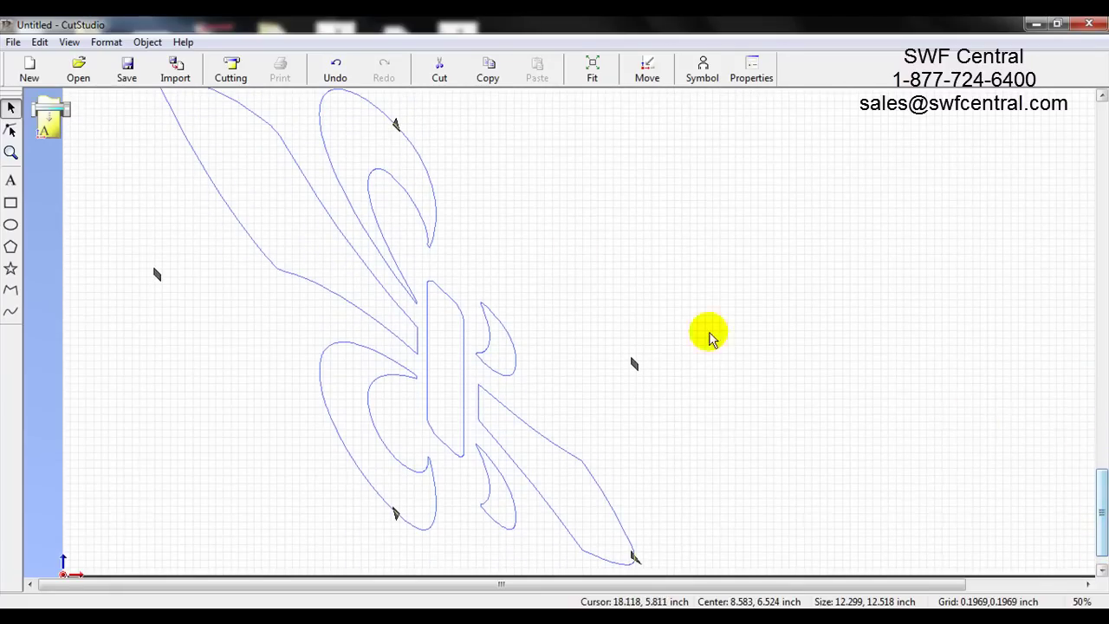
{"action": "left_click", "coordinate": [592, 68]}
{"action": "left_click", "coordinate": [732, 370]}
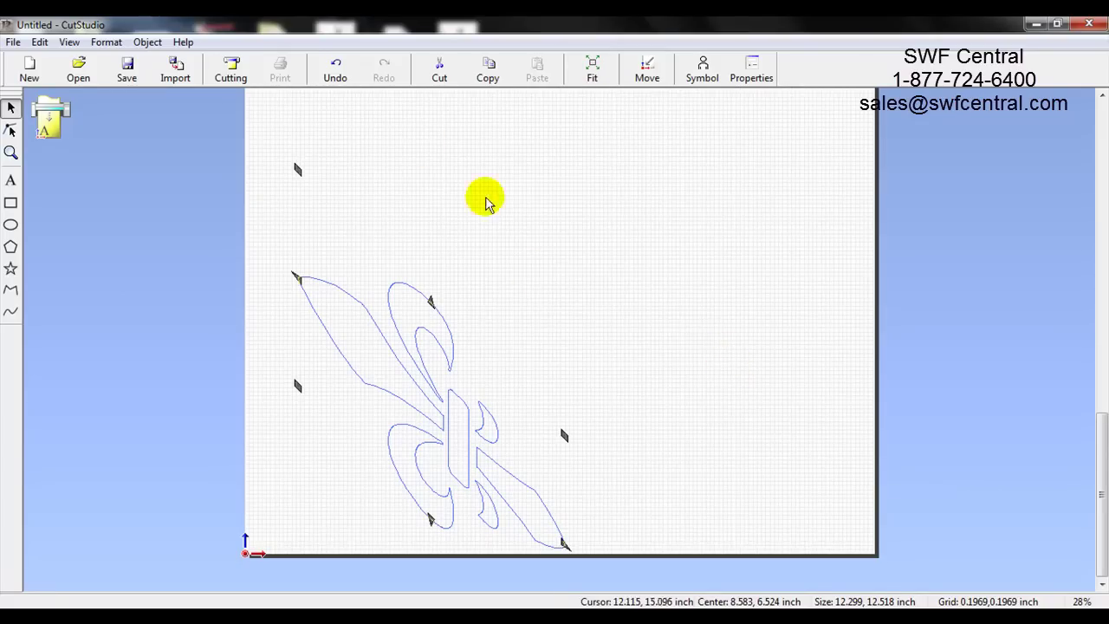
Step: Reset the outline's slant and rotation angle to 0 degrees in its properties
{"action": "left_click", "coordinate": [146, 42]}
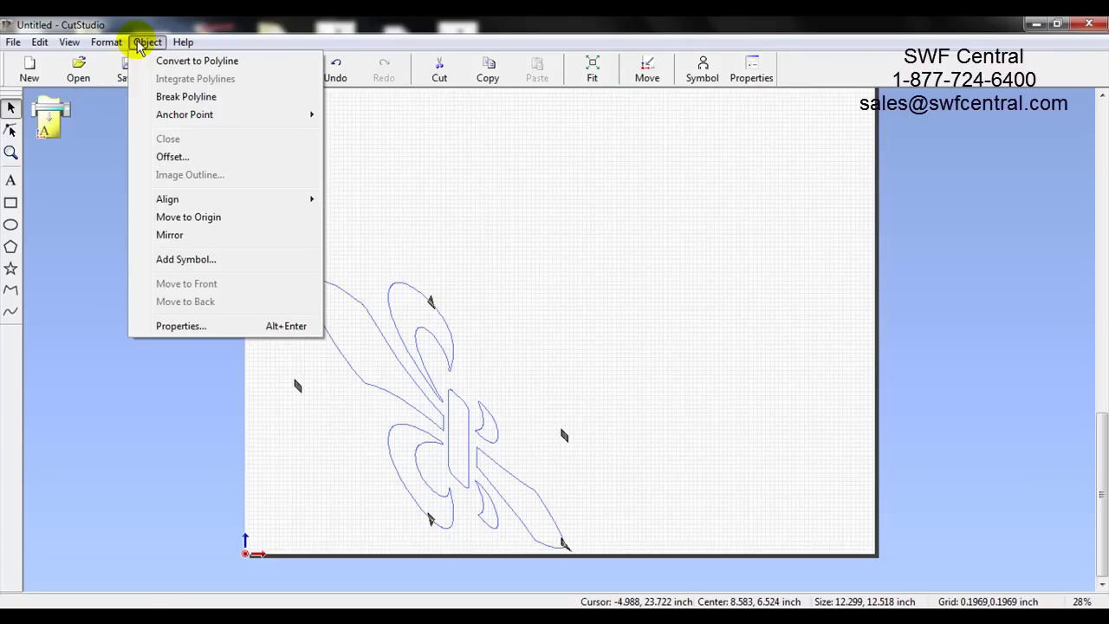
{"action": "left_click", "coordinate": [203, 326]}
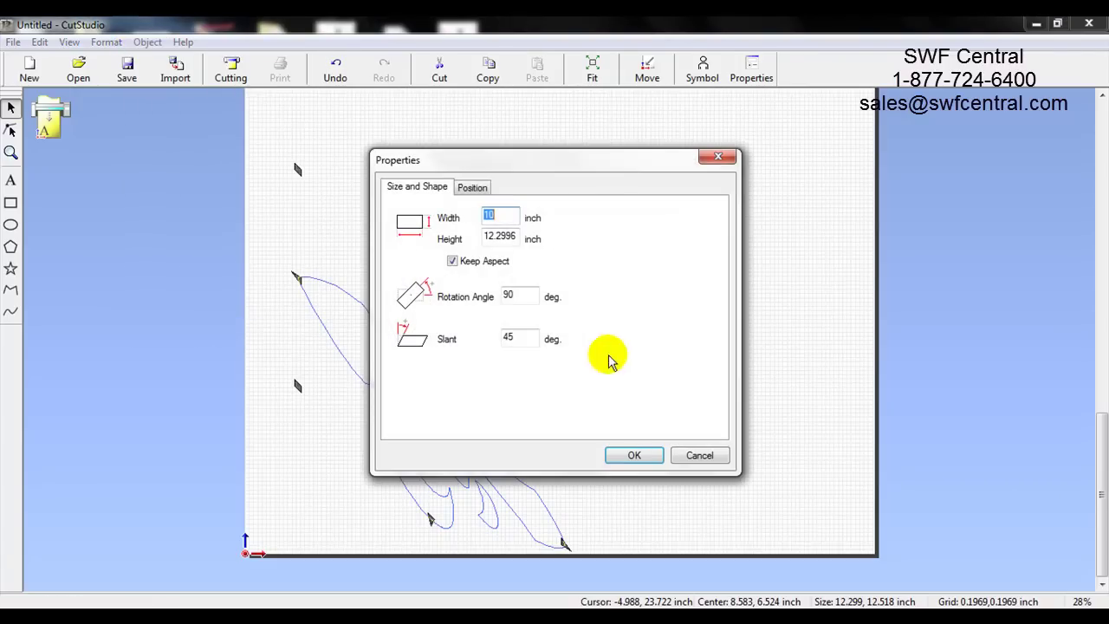
{"action": "double_click", "coordinate": [512, 337]}
{"action": "type", "text": "0"}
{"action": "double_click", "coordinate": [514, 293]}
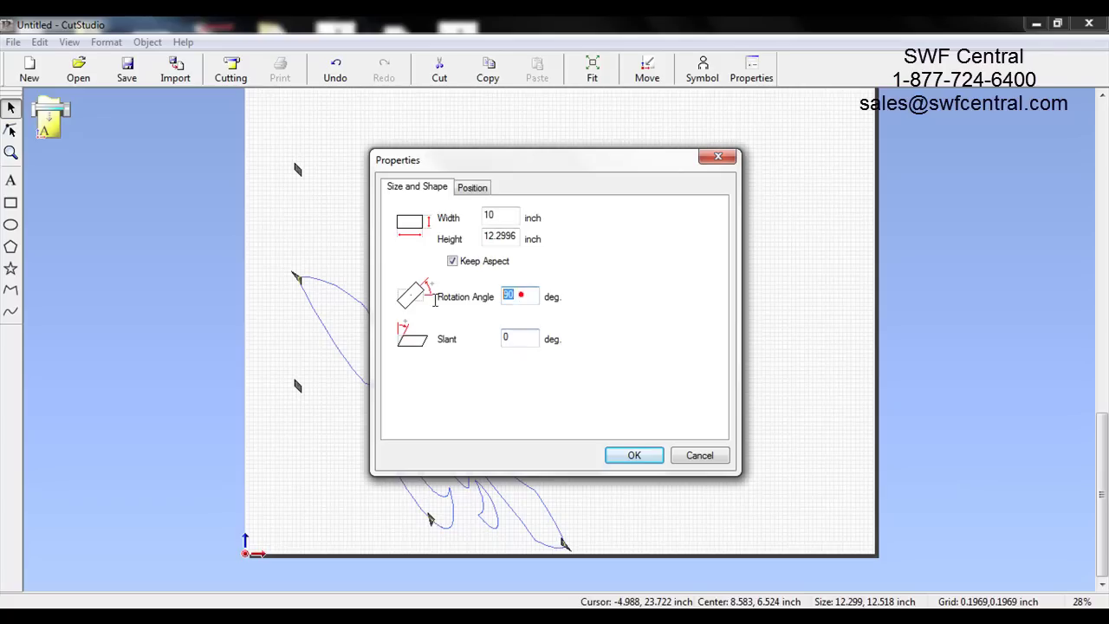
{"action": "left_click", "coordinate": [435, 300]}
{"action": "type", "text": "0"}
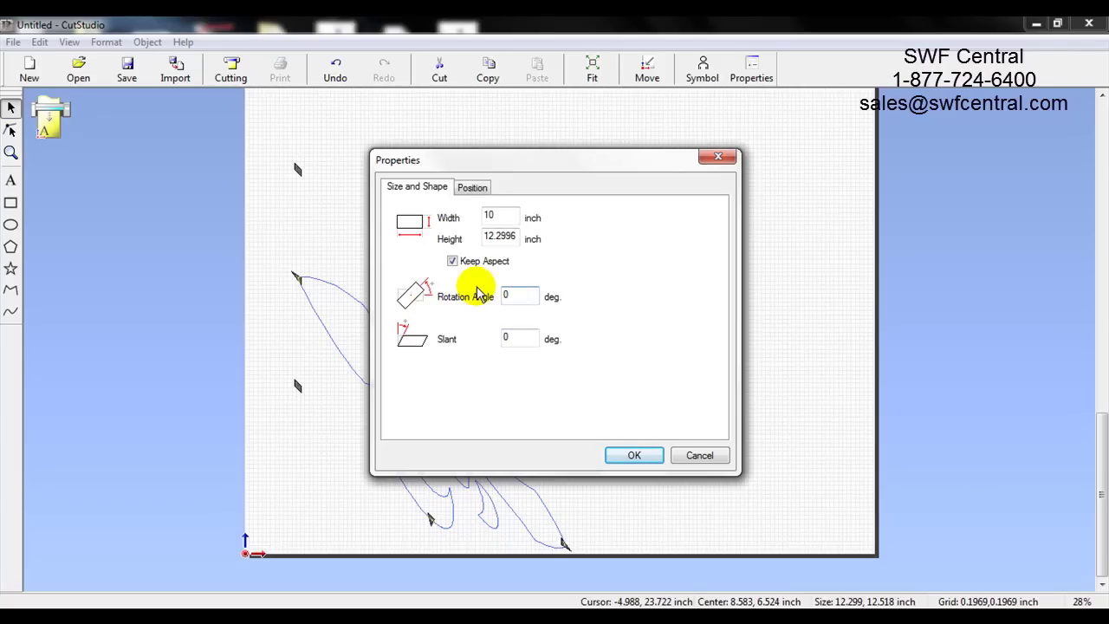
Step: Set the outline's width to 5 inches with its aspect ratio kept, and apply the properties
{"action": "double_click", "coordinate": [501, 215]}
{"action": "type", "text": "5"}
{"action": "left_click", "coordinate": [508, 236]}
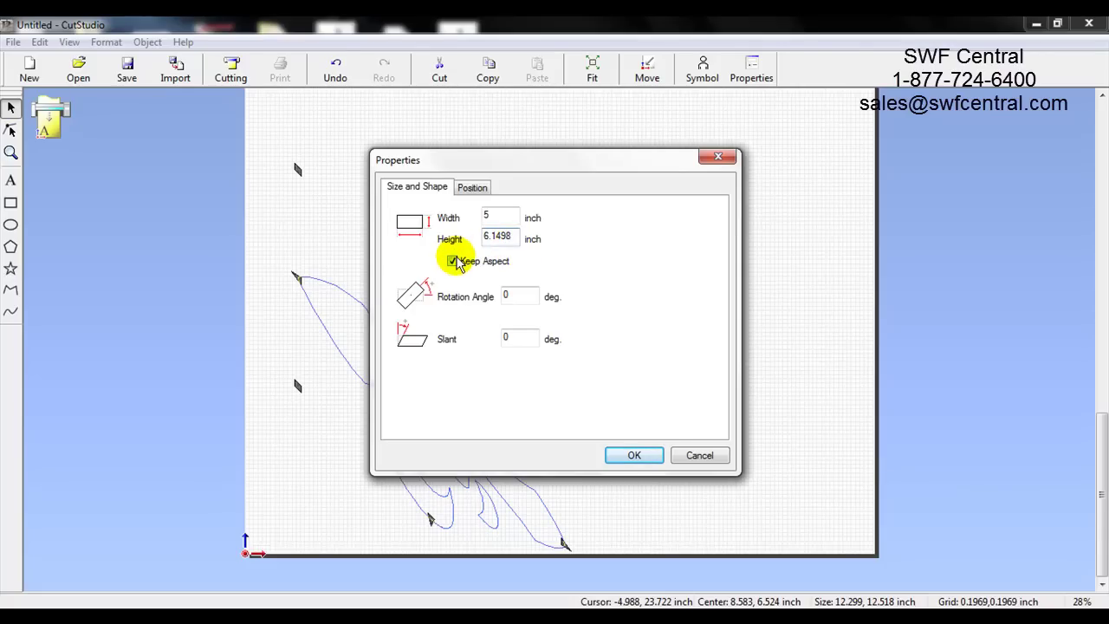
{"action": "left_click", "coordinate": [634, 455]}
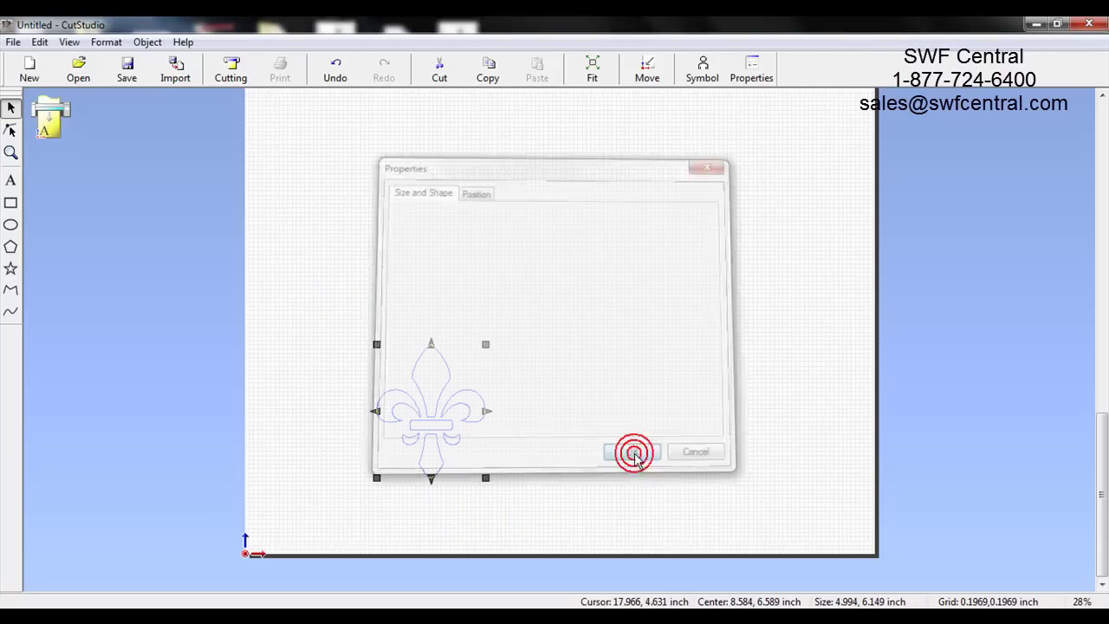
{"action": "left_click", "coordinate": [592, 65]}
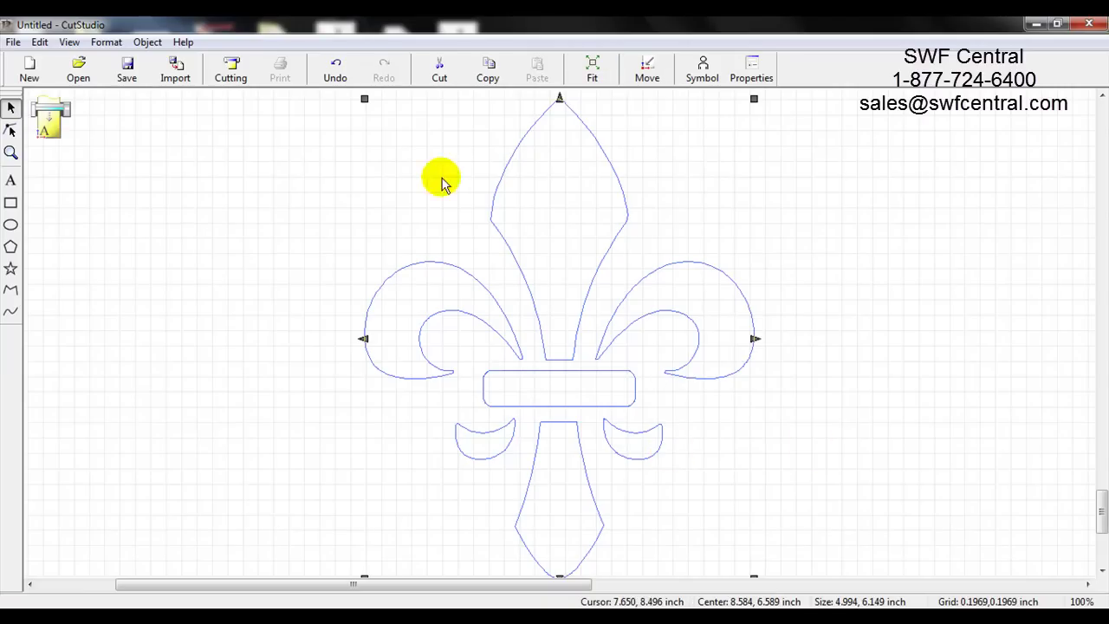
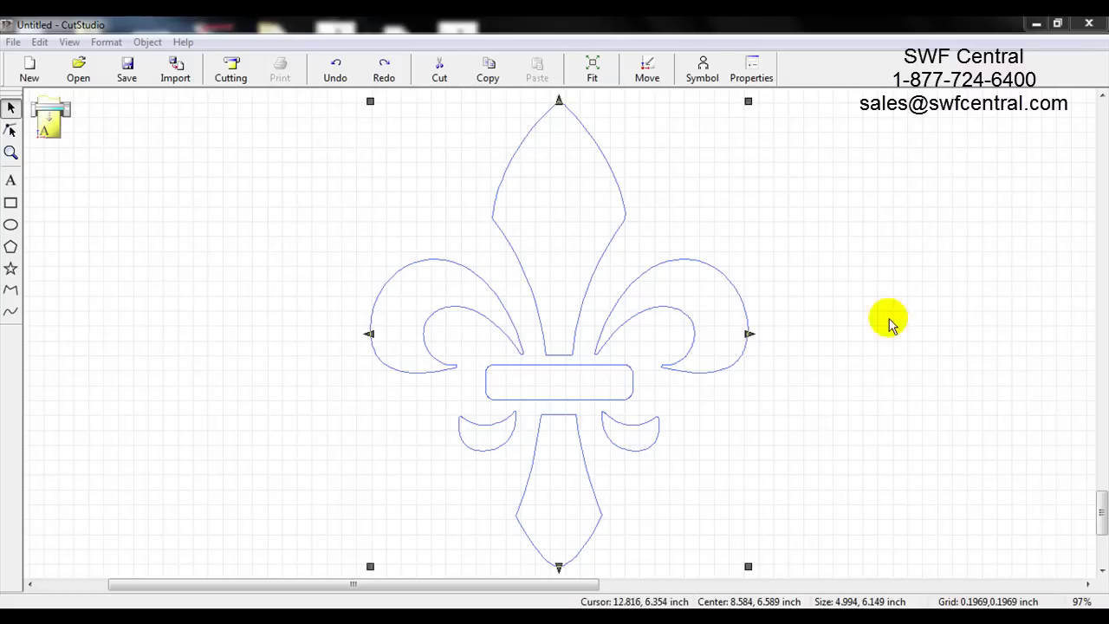
Step: Scale the fleur-de-lis outline proportionally to about 4.65 by 5.73 inches, and compress its height to about 4.18 inches
{"action": "left_click", "coordinate": [895, 279]}
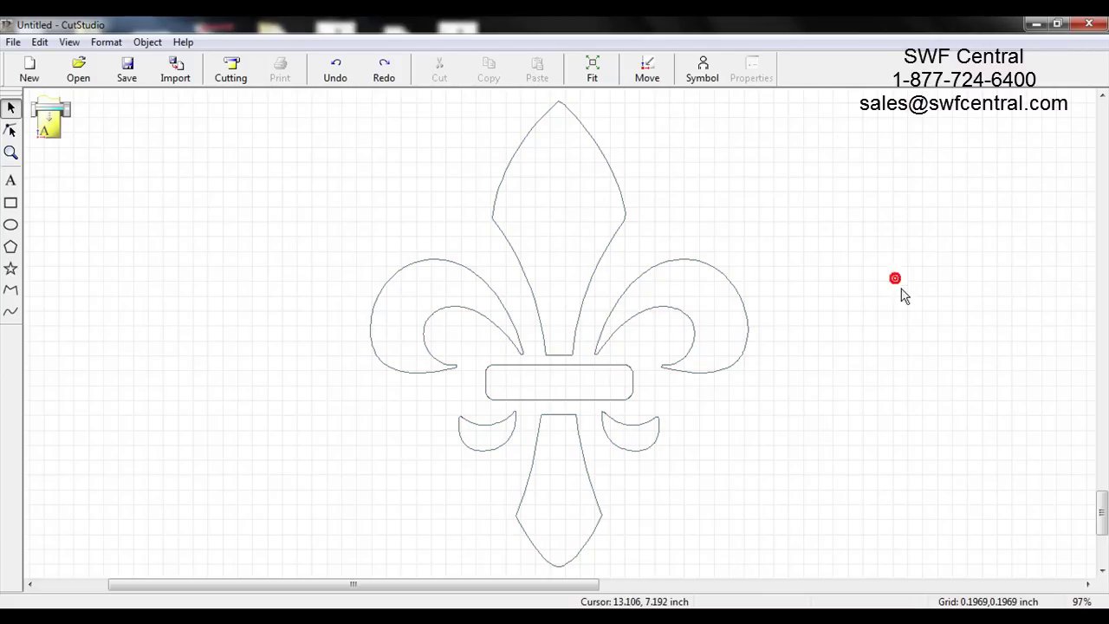
{"action": "left_click", "coordinate": [561, 272]}
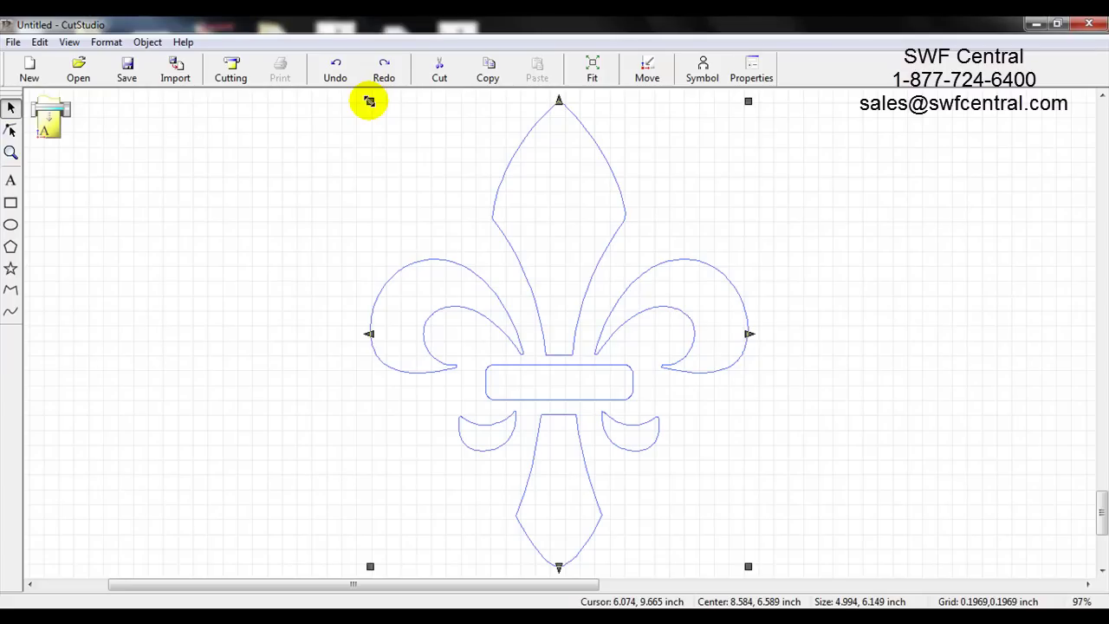
{"action": "left_click_drag", "start_coordinate": [369, 101], "coordinate": [407, 133]}
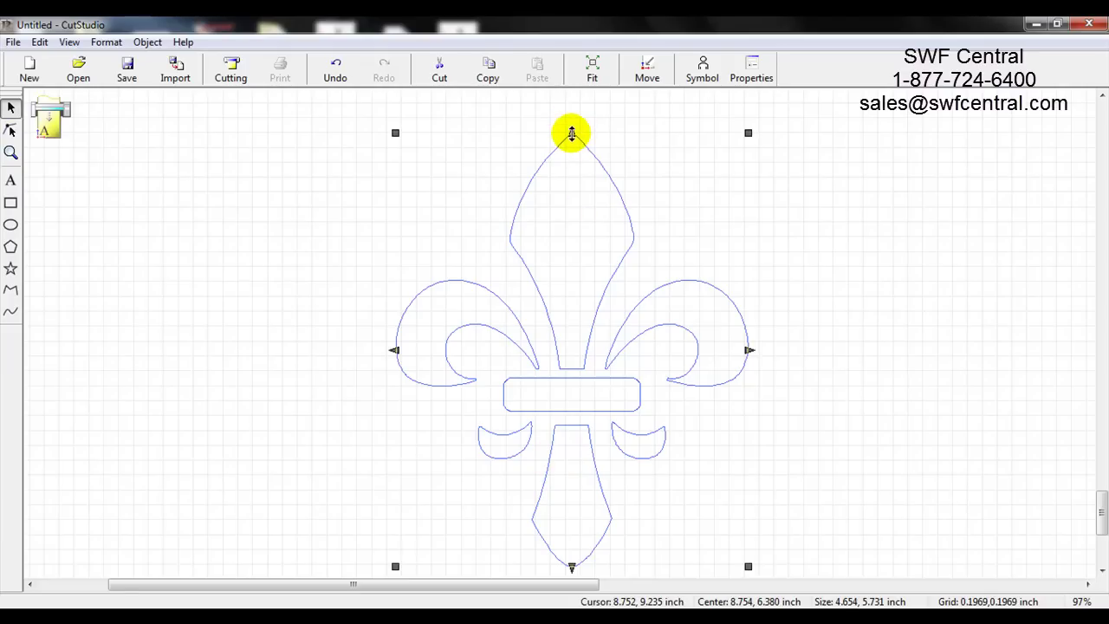
{"action": "left_click_drag", "start_coordinate": [572, 132], "coordinate": [611, 289]}
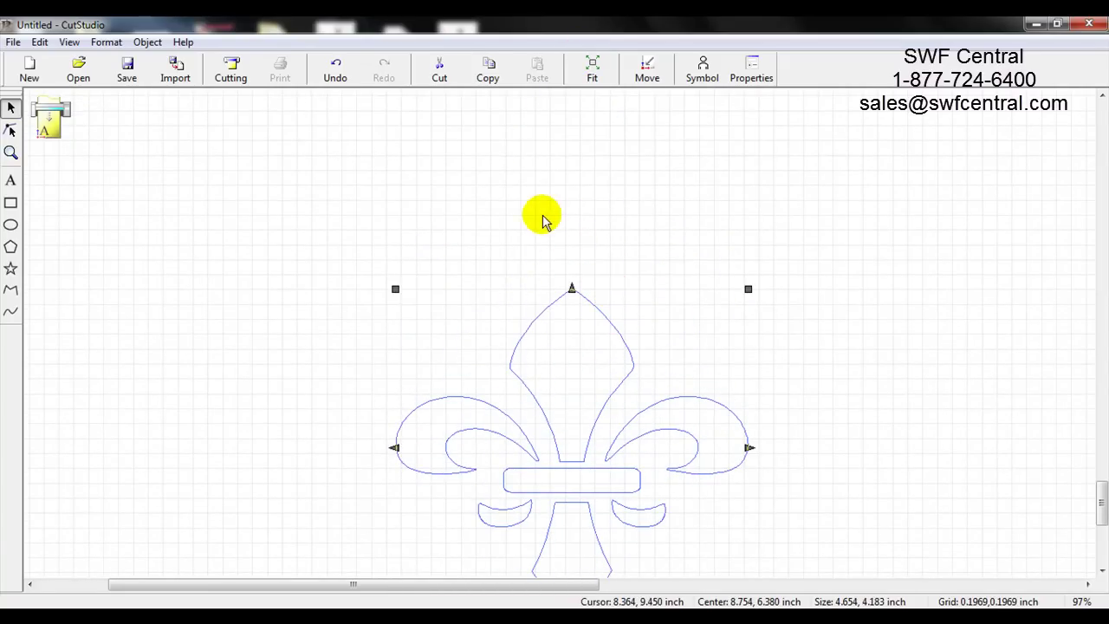
Step: Resize the outline about its centre to about 3.73 by 4.84 inches, and widen it symmetrically to about 5.69 inches
{"action": "scroll", "coordinate": [544, 220], "scroll_direction": "down", "scroll_amount": 1}
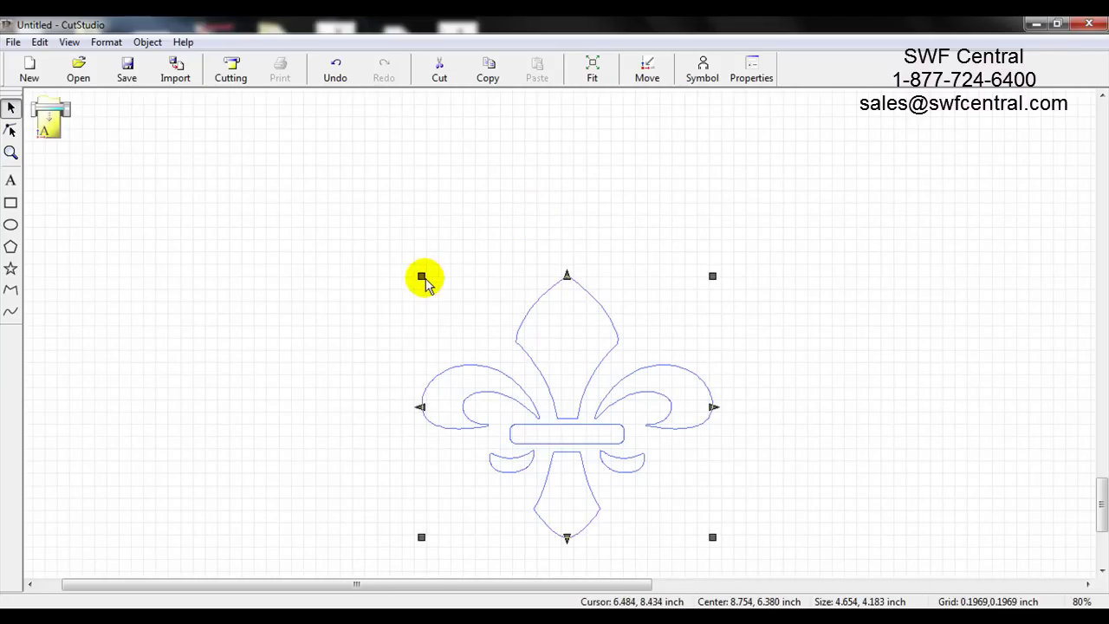
{"action": "left_click_drag", "start_coordinate": [421, 275], "coordinate": [451, 256]}
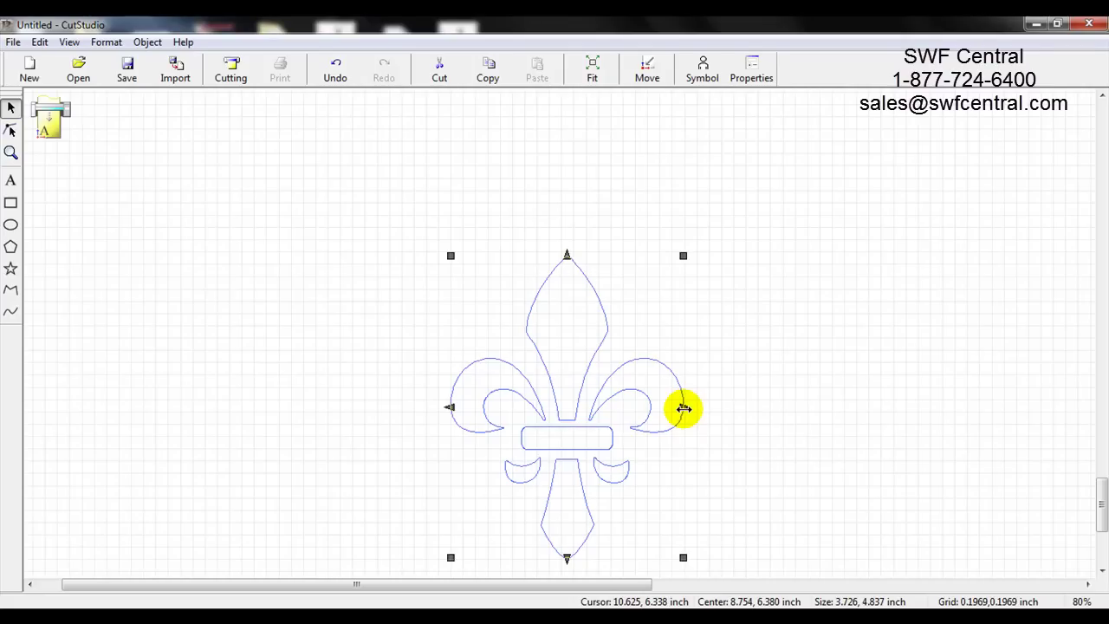
{"action": "left_click_drag", "start_coordinate": [683, 408], "coordinate": [745, 355]}
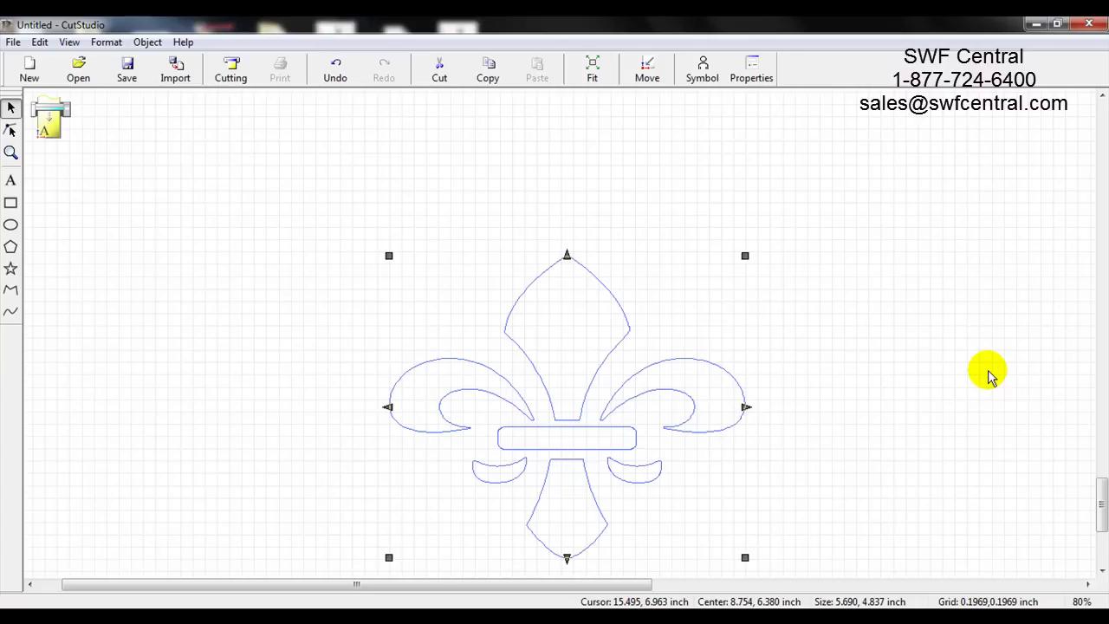
{"action": "key", "text": "ctrl+z"}
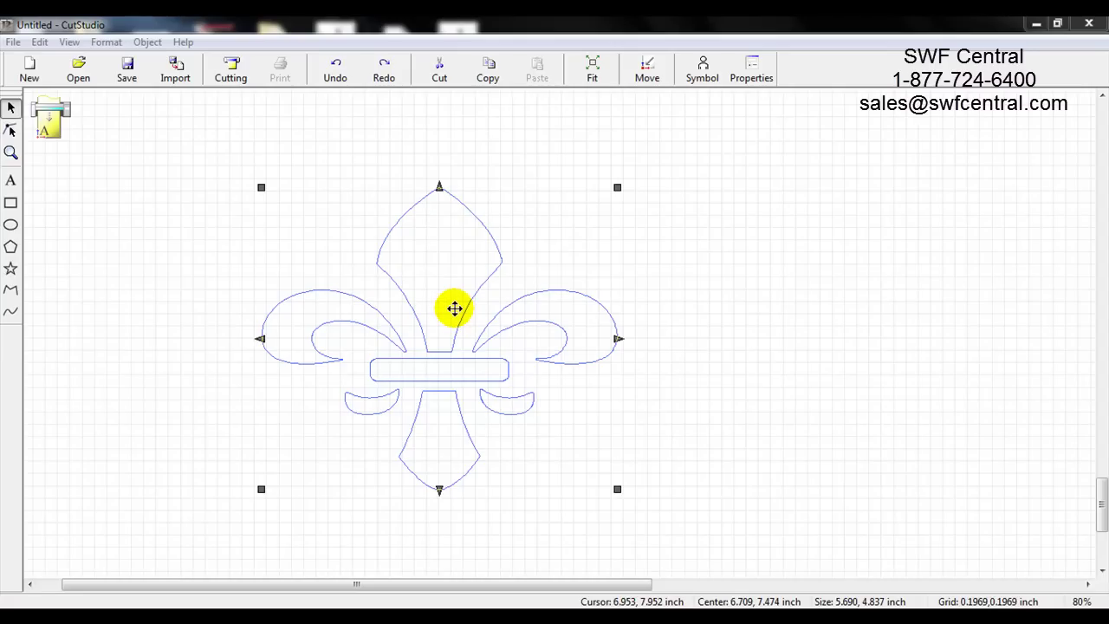
{"action": "left_click", "coordinate": [141, 42]}
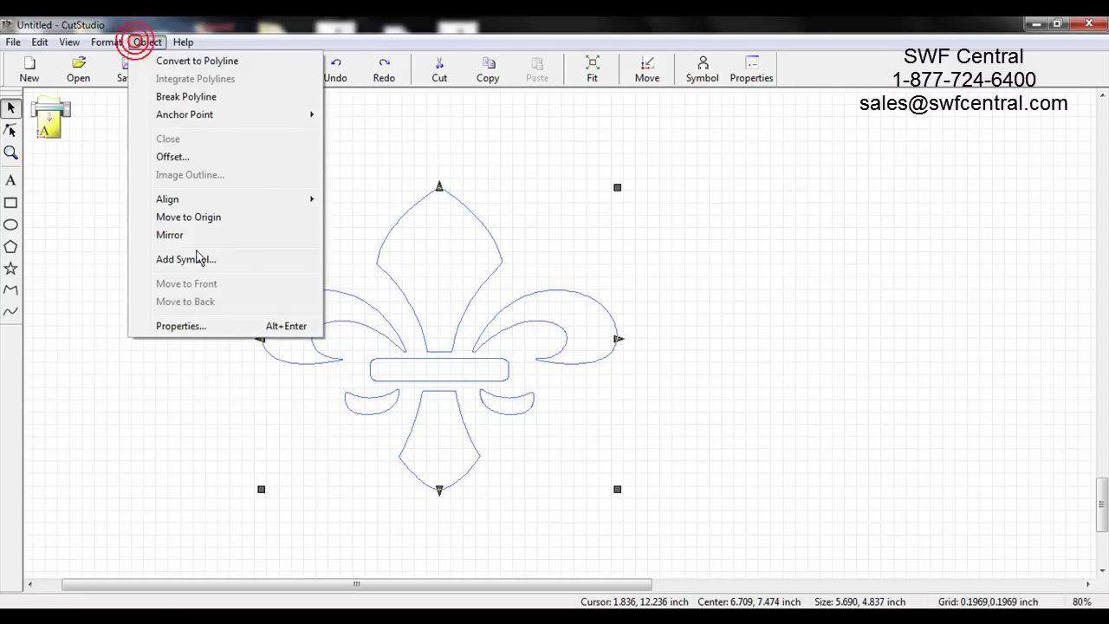
{"action": "left_click", "coordinate": [449, 258]}
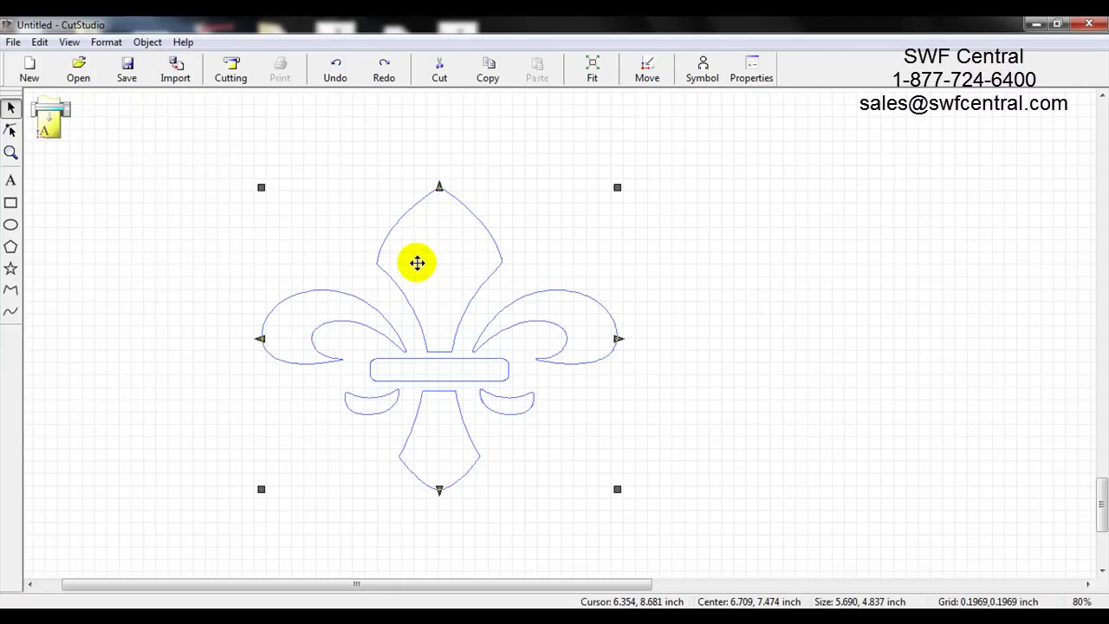
Step: Slant the whole outline freehand to the right and rotate it slightly clockwise
{"action": "left_click", "coordinate": [417, 262]}
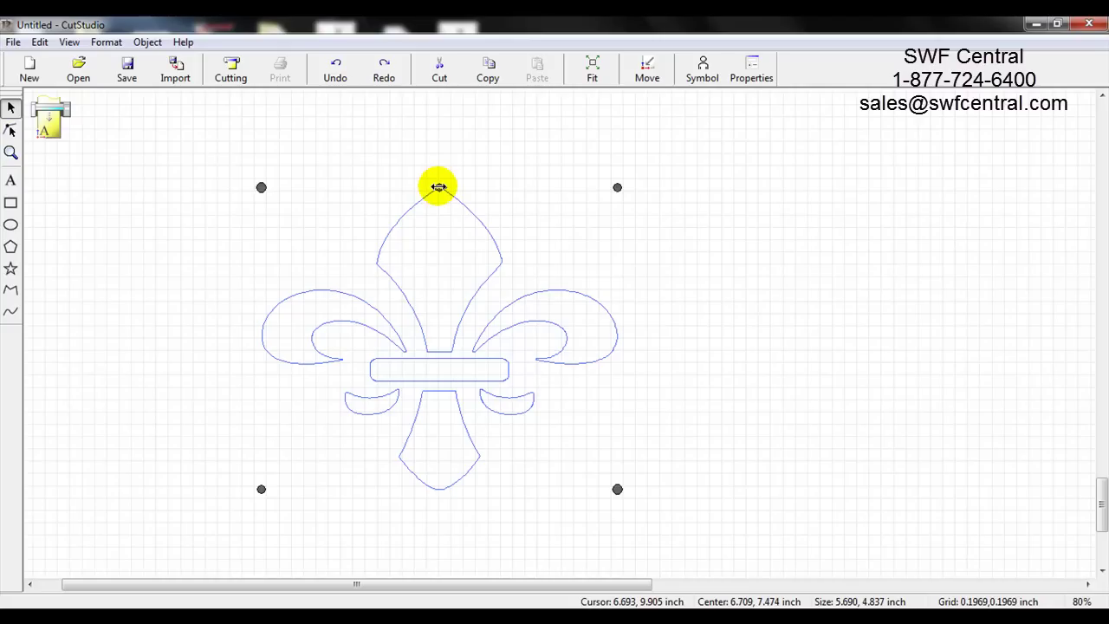
{"action": "left_click_drag", "start_coordinate": [438, 188], "coordinate": [391, 209]}
{"action": "left_click_drag", "start_coordinate": [443, 203], "coordinate": [533, 203]}
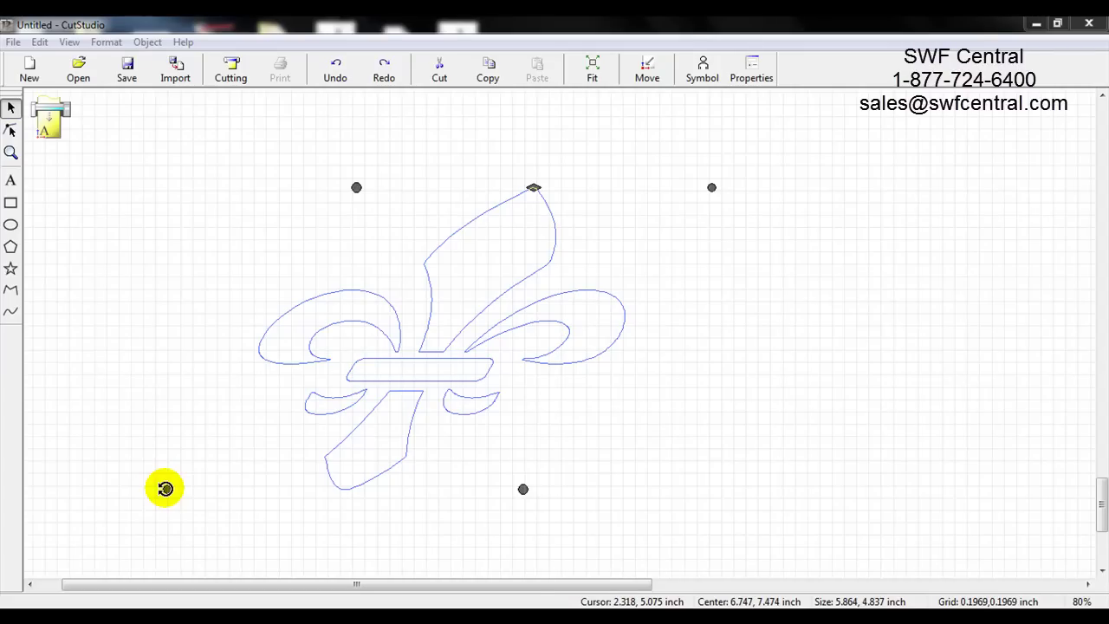
{"action": "left_click_drag", "start_coordinate": [165, 488], "coordinate": [299, 396]}
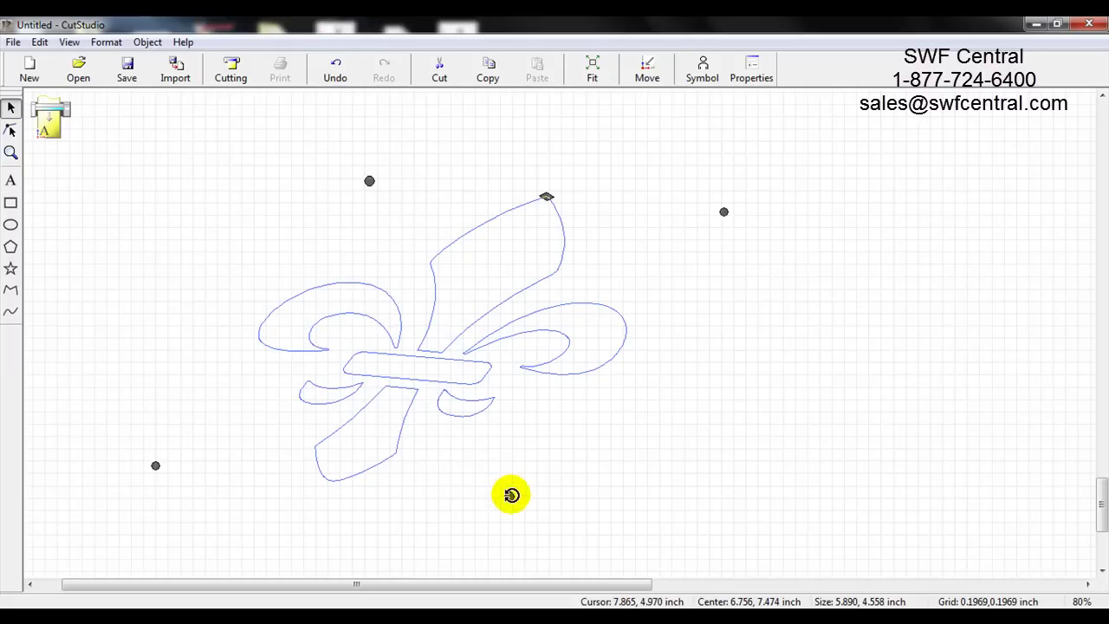
{"action": "left_click_drag", "start_coordinate": [509, 496], "coordinate": [459, 398]}
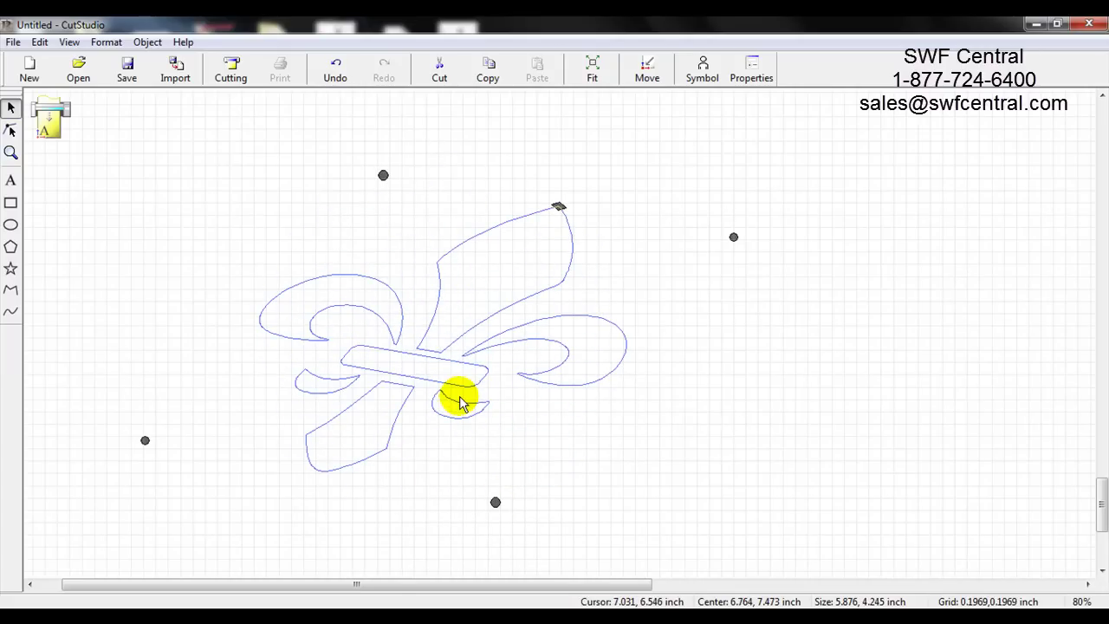
{"action": "scroll", "coordinate": [925, 437], "scroll_direction": "up", "scroll_amount": 2}
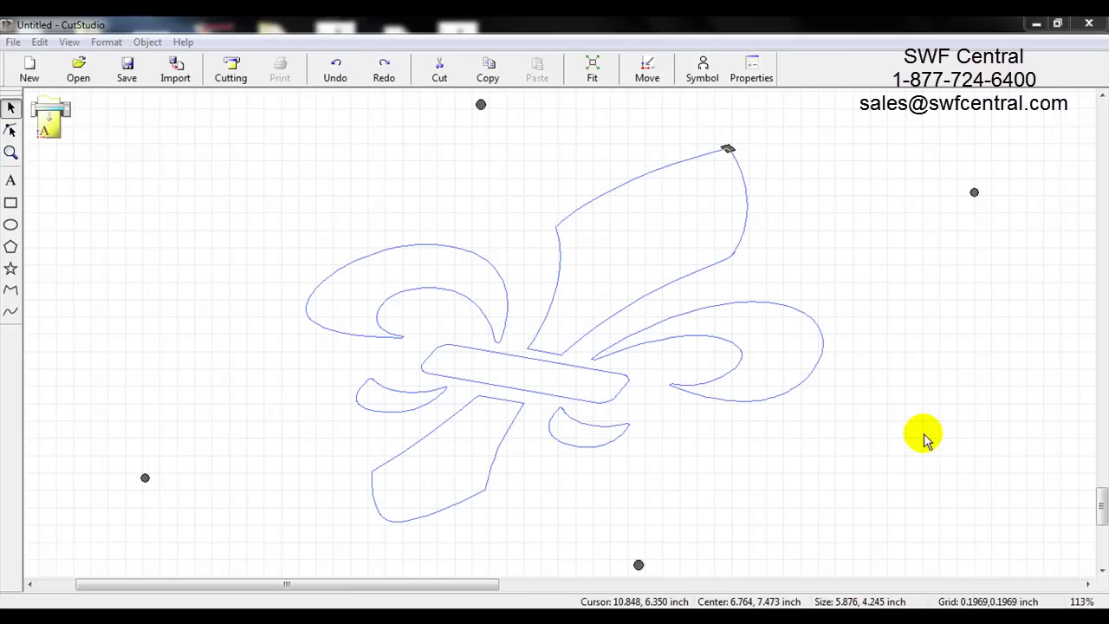
Step: Undo the outline's rotations and slant, then redo the slant once and undo it again
{"action": "left_click", "coordinate": [334, 71]}
{"action": "left_click", "coordinate": [334, 71]}
{"action": "left_click", "coordinate": [336, 71]}
{"action": "left_click", "coordinate": [335, 71]}
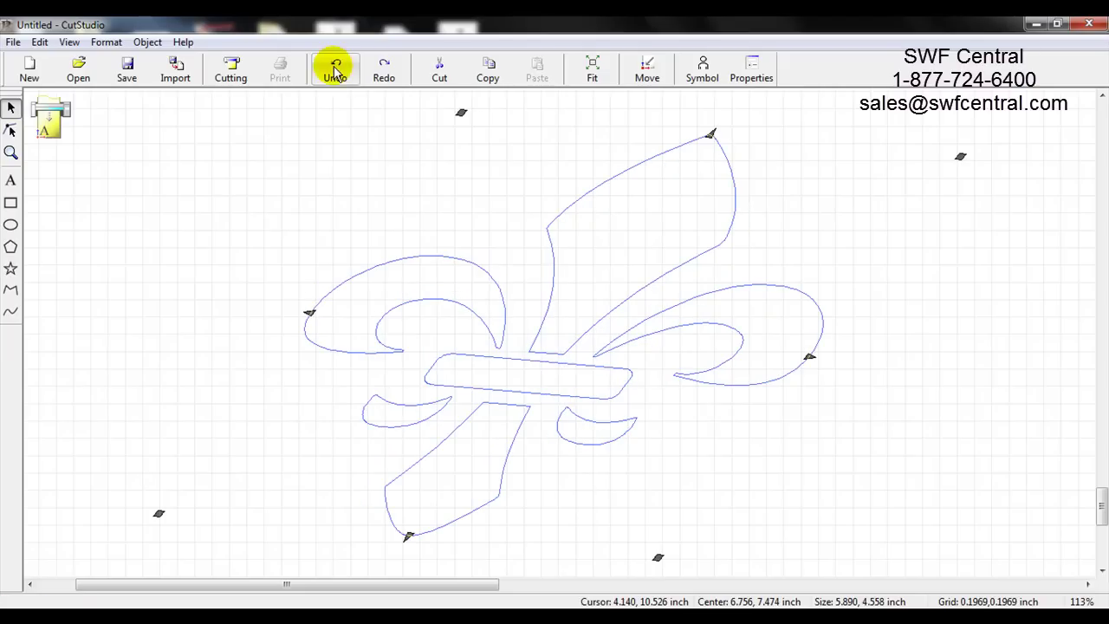
{"action": "left_click", "coordinate": [335, 71]}
{"action": "left_click", "coordinate": [335, 71]}
{"action": "left_click", "coordinate": [334, 71]}
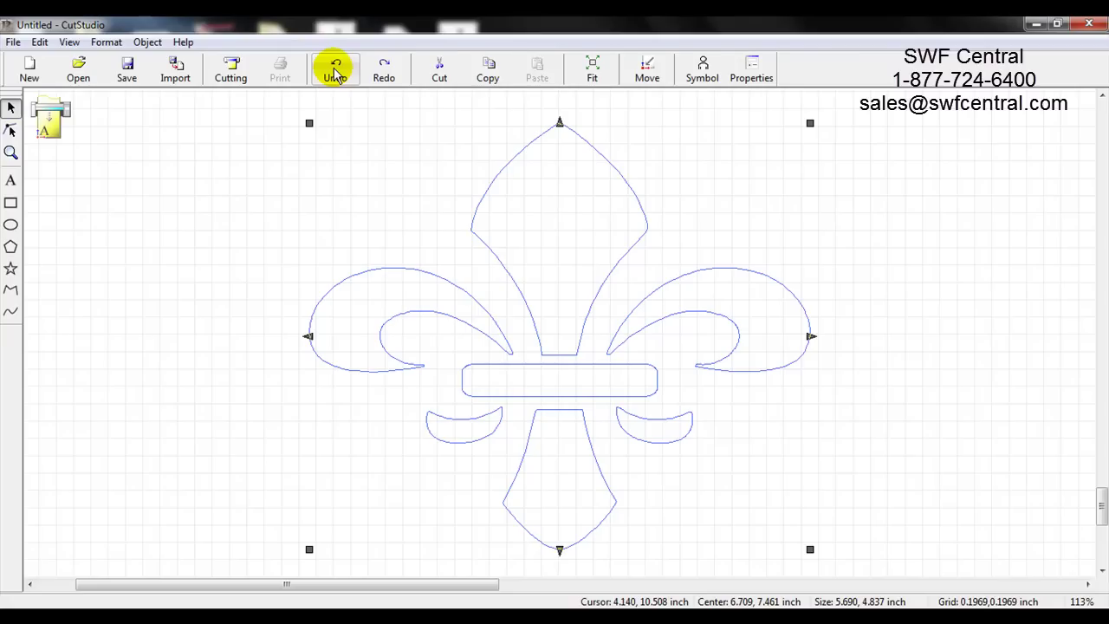
{"action": "left_click", "coordinate": [387, 74]}
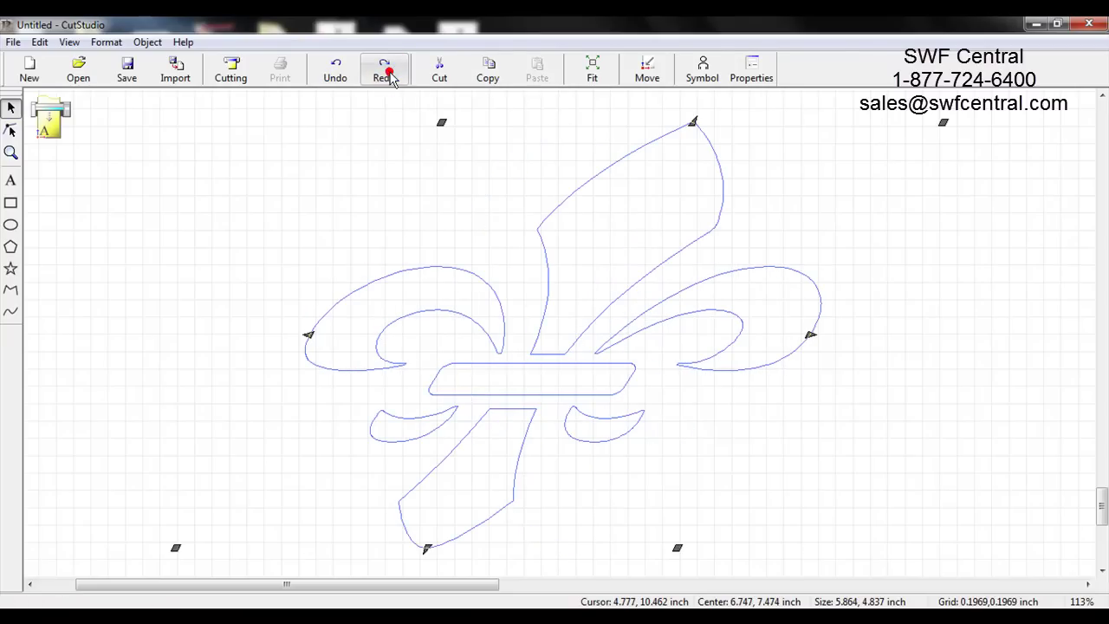
{"action": "left_click", "coordinate": [340, 73]}
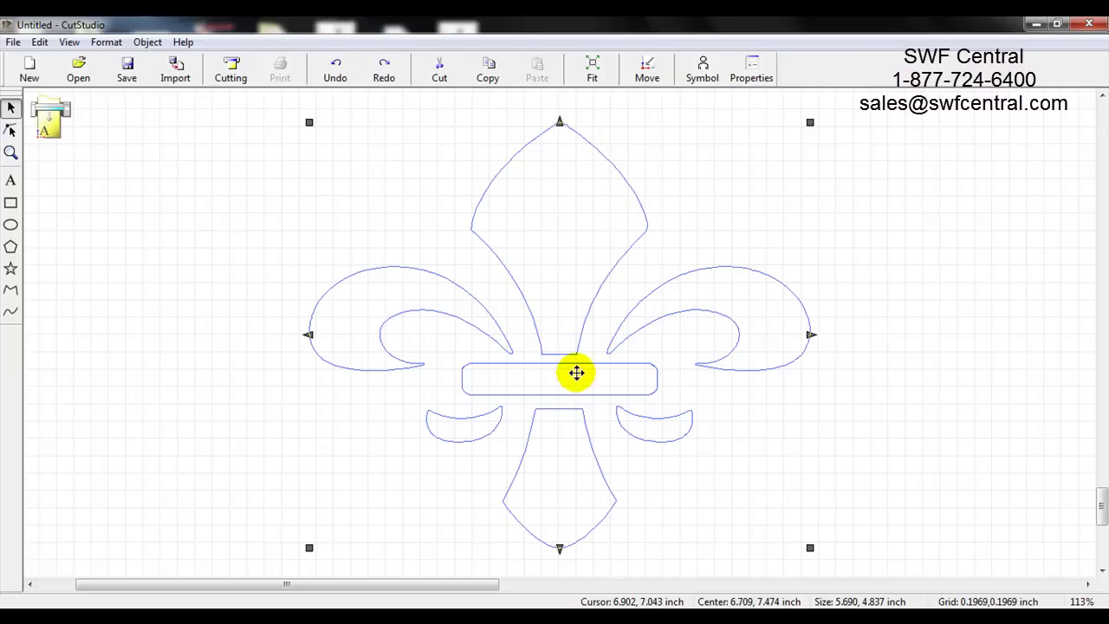
Step: Move the outline to a centre of about 5.07, 7.43 inches and break its polyline into separate pieces
{"action": "left_click_drag", "start_coordinate": [579, 363], "coordinate": [404, 372]}
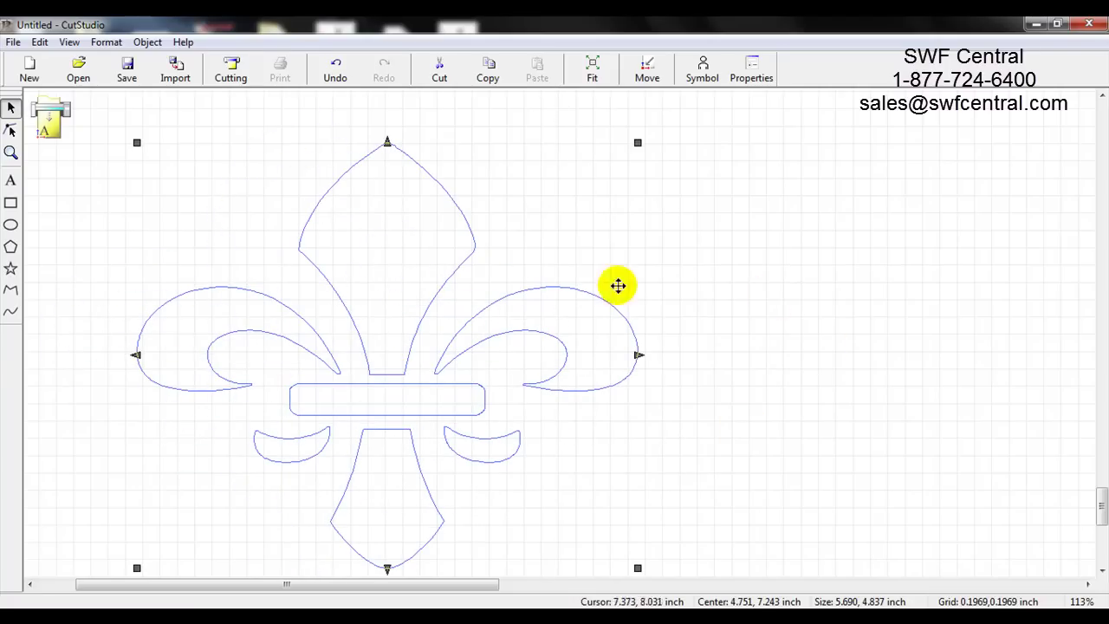
{"action": "left_click_drag", "start_coordinate": [537, 330], "coordinate": [566, 314]}
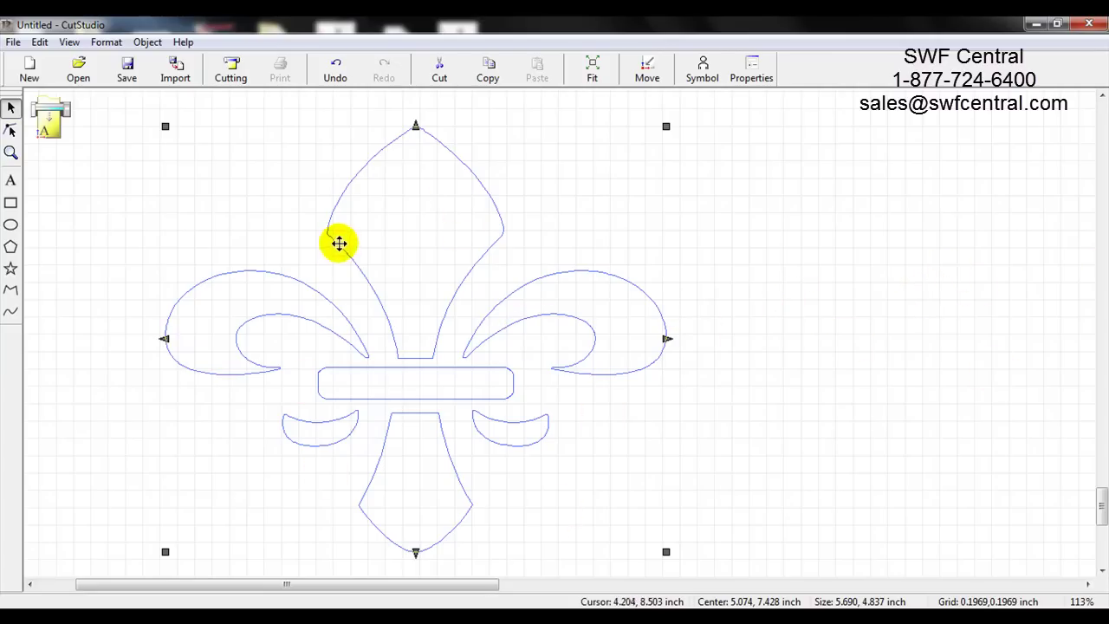
{"action": "left_click", "coordinate": [147, 42]}
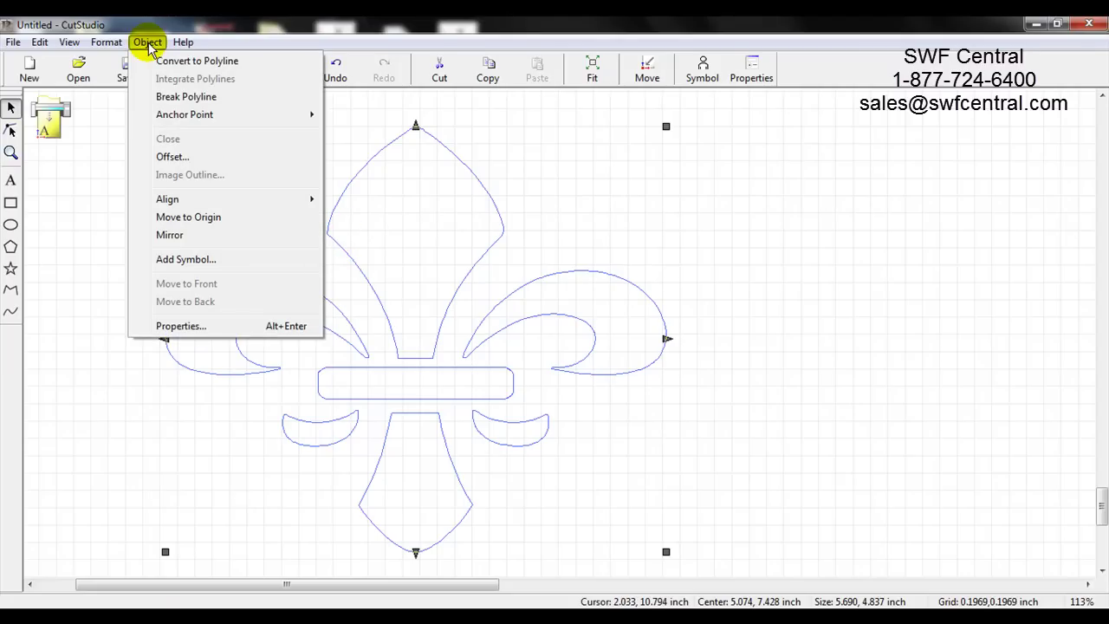
{"action": "left_click", "coordinate": [182, 97]}
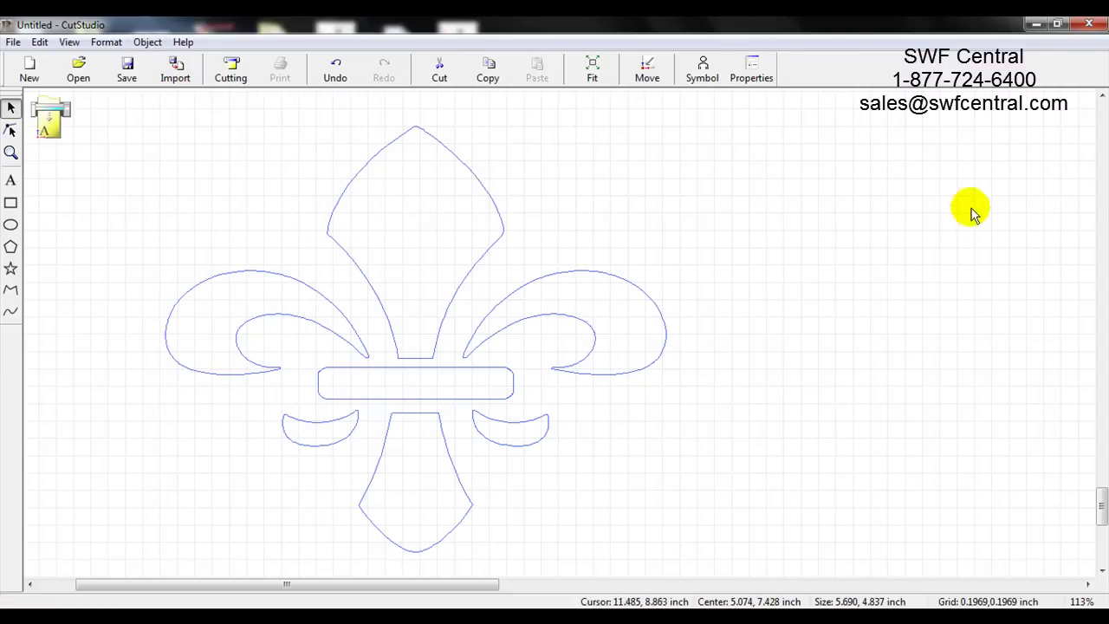
{"action": "left_click", "coordinate": [844, 198]}
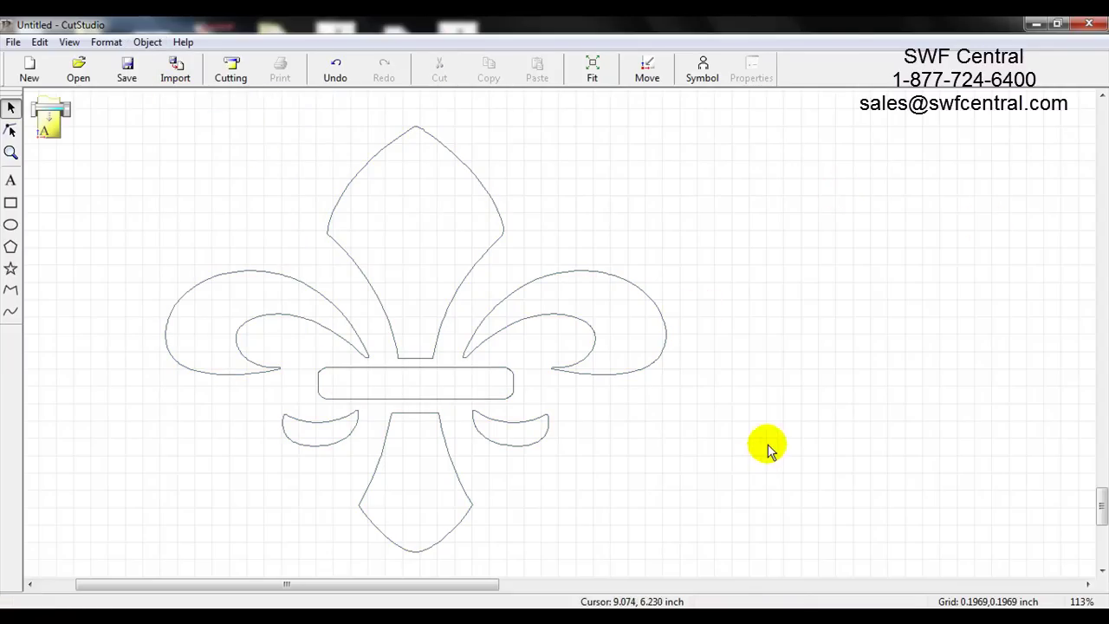
Step: Swap the large upper petal and the lower stem, placing the petal beneath the band and the stem above it
{"action": "left_click", "coordinate": [381, 188]}
{"action": "left_click_drag", "start_coordinate": [436, 251], "coordinate": [838, 415]}
{"action": "left_click", "coordinate": [433, 473]}
{"action": "left_click_drag", "start_coordinate": [410, 492], "coordinate": [402, 282]}
{"action": "left_click", "coordinate": [834, 384]}
{"action": "left_click_drag", "start_coordinate": [738, 383], "coordinate": [389, 504]}
{"action": "left_click_drag", "start_coordinate": [1101, 503], "coordinate": [1102, 512]}
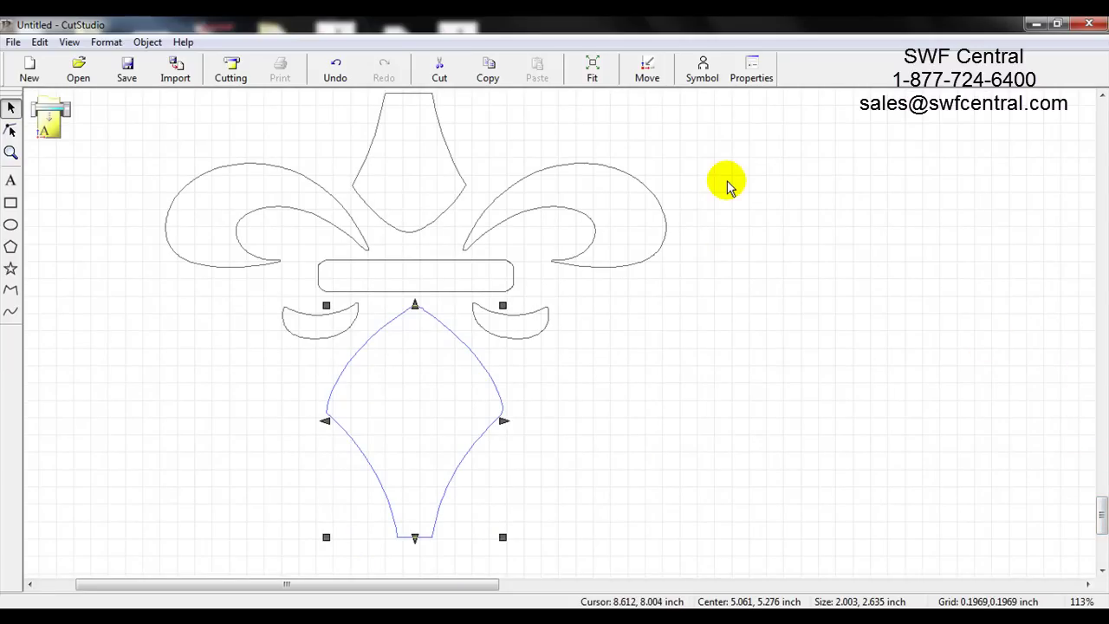
Step: Delete the two small crescent pieces beneath the horizontal band
{"action": "left_click", "coordinate": [536, 323]}
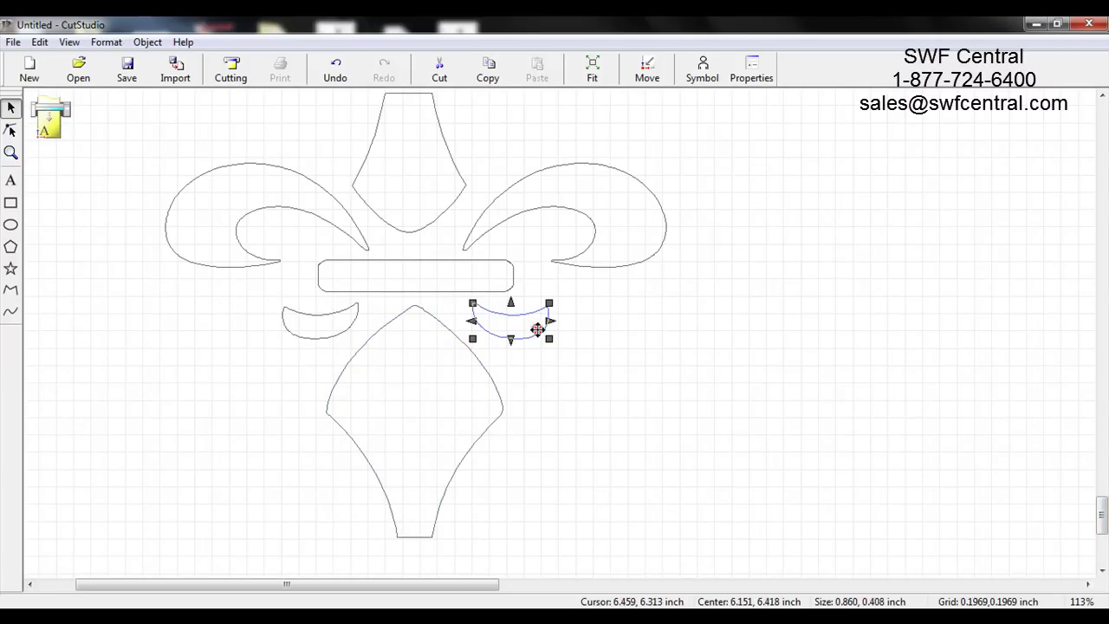
{"action": "key", "text": "Delete"}
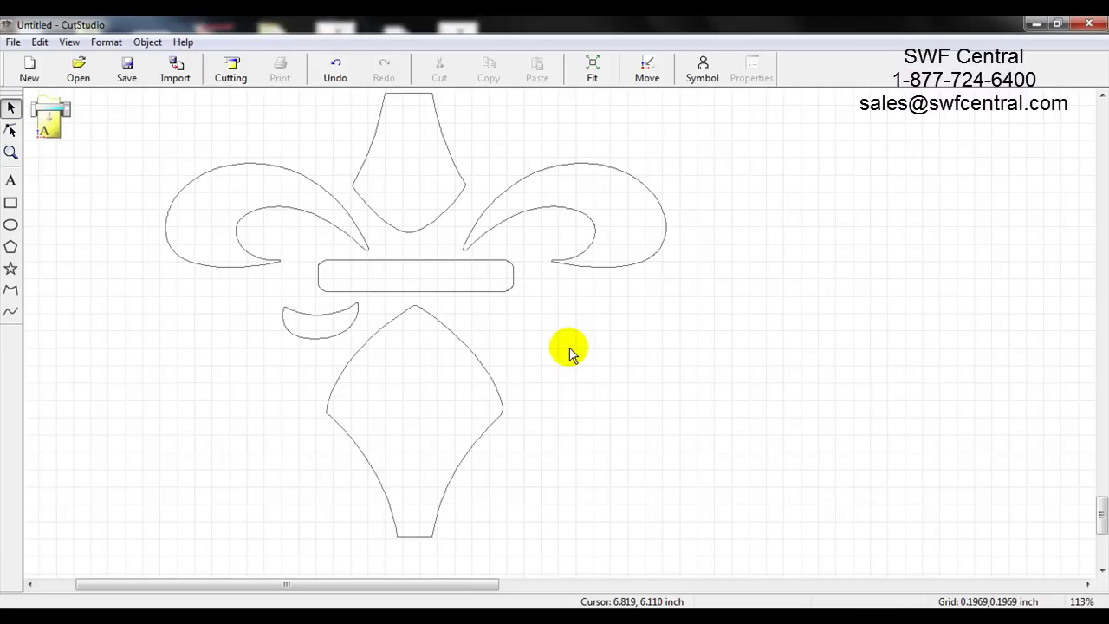
{"action": "left_click", "coordinate": [303, 320]}
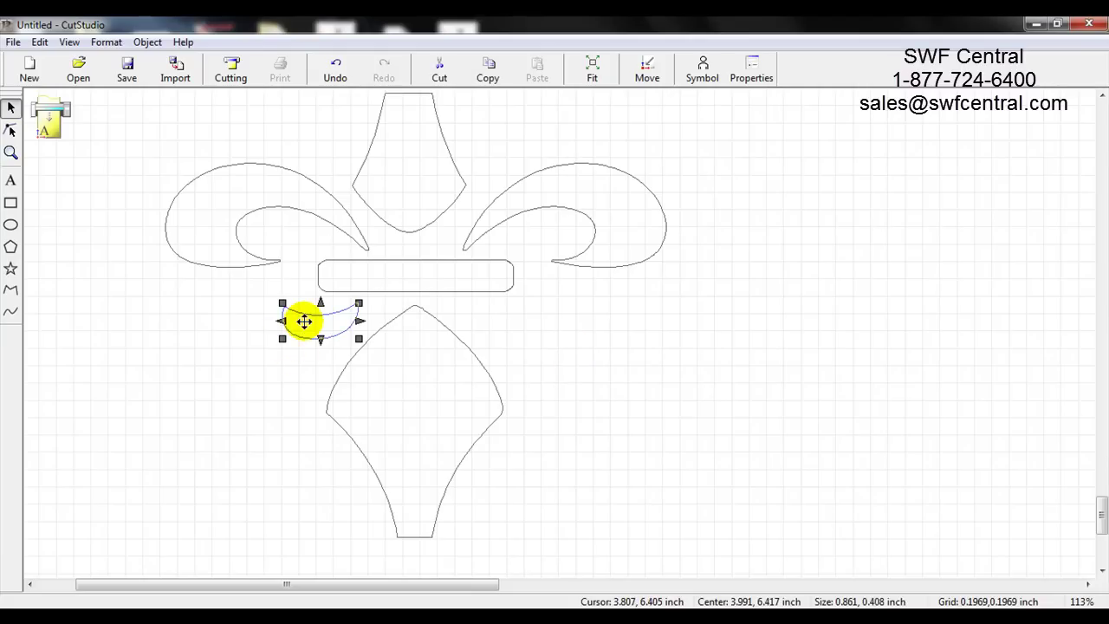
{"action": "key", "text": "Delete"}
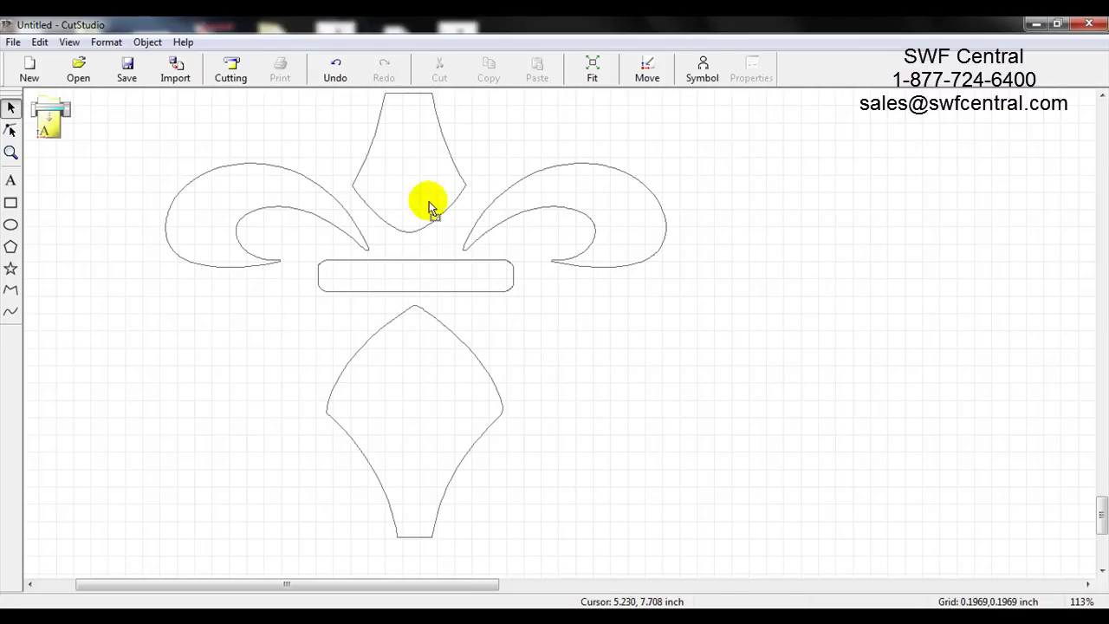
Step: Enlarge the stem piece above the band to about 1.45 by 3.60 inches, stretching it mainly upward
{"action": "left_click", "coordinate": [367, 172]}
{"action": "left_click", "coordinate": [395, 109]}
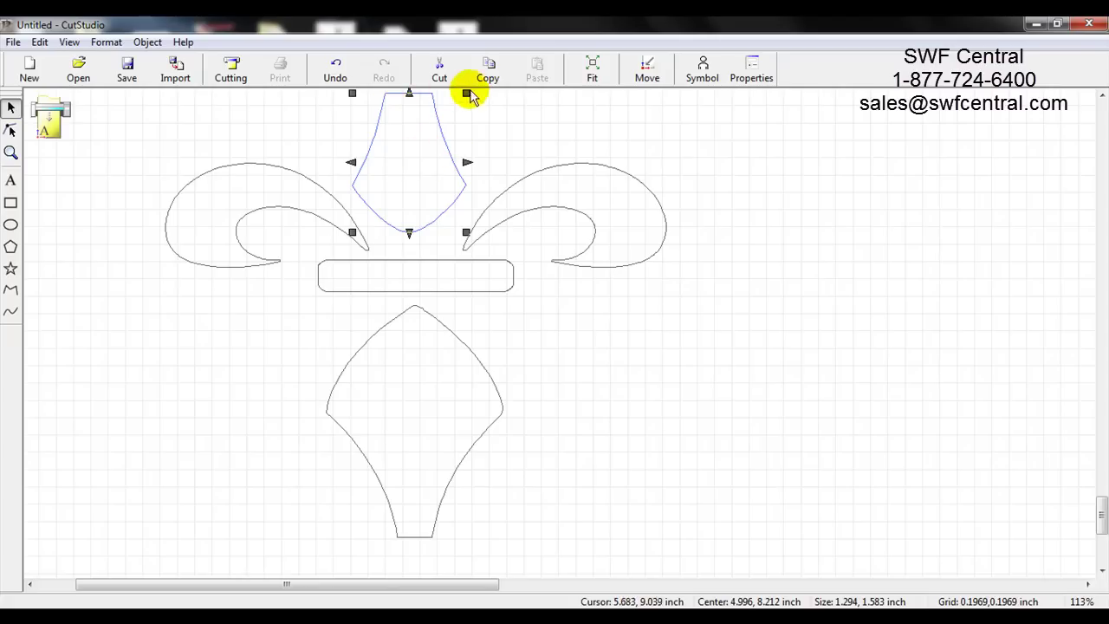
{"action": "left_click", "coordinate": [417, 141]}
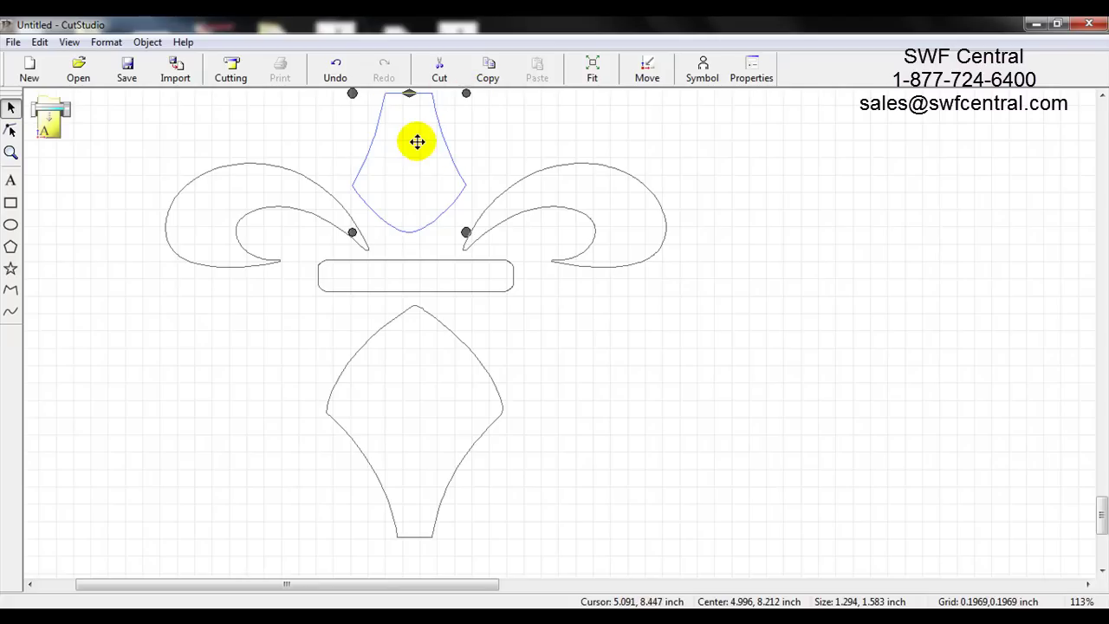
{"action": "left_click", "coordinate": [417, 141]}
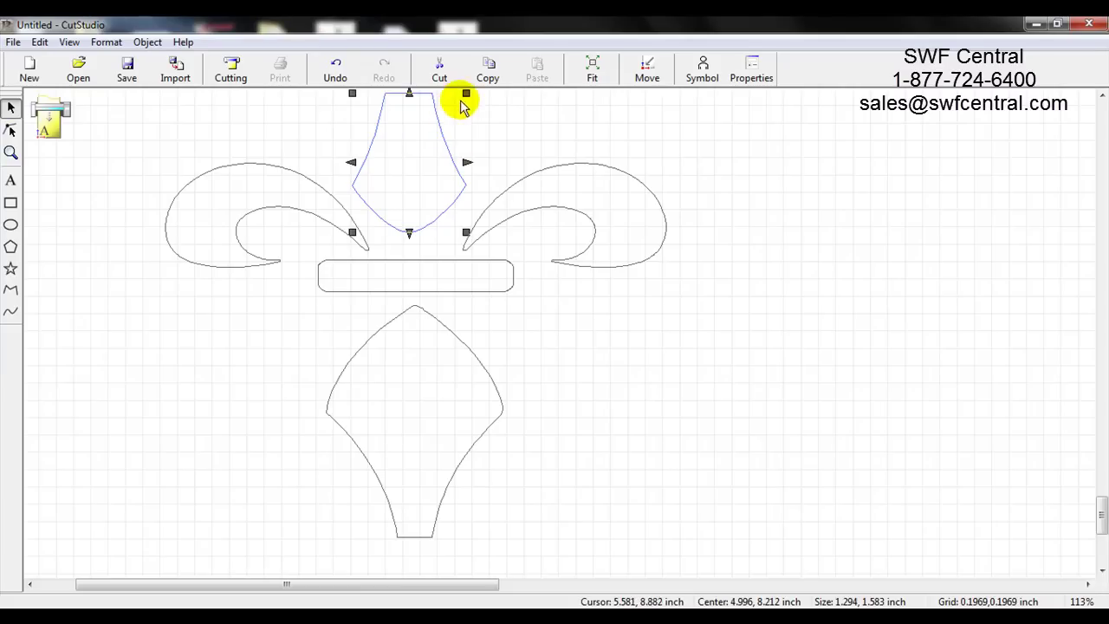
{"action": "left_click", "coordinate": [432, 138]}
{"action": "left_click", "coordinate": [439, 144]}
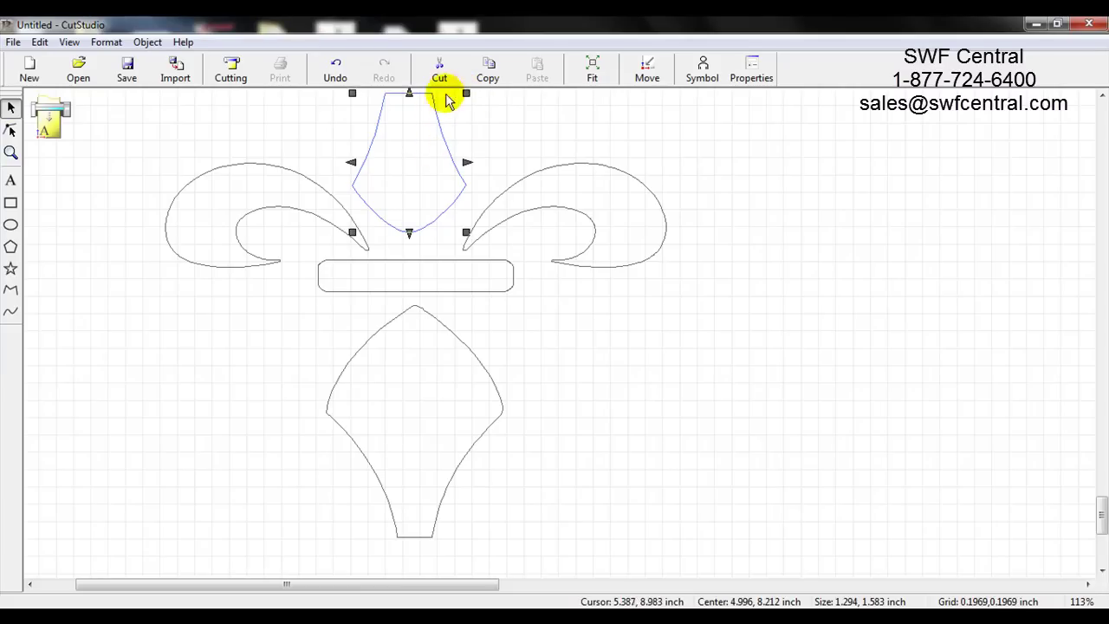
{"action": "left_click_drag", "start_coordinate": [466, 92], "coordinate": [478, 241]}
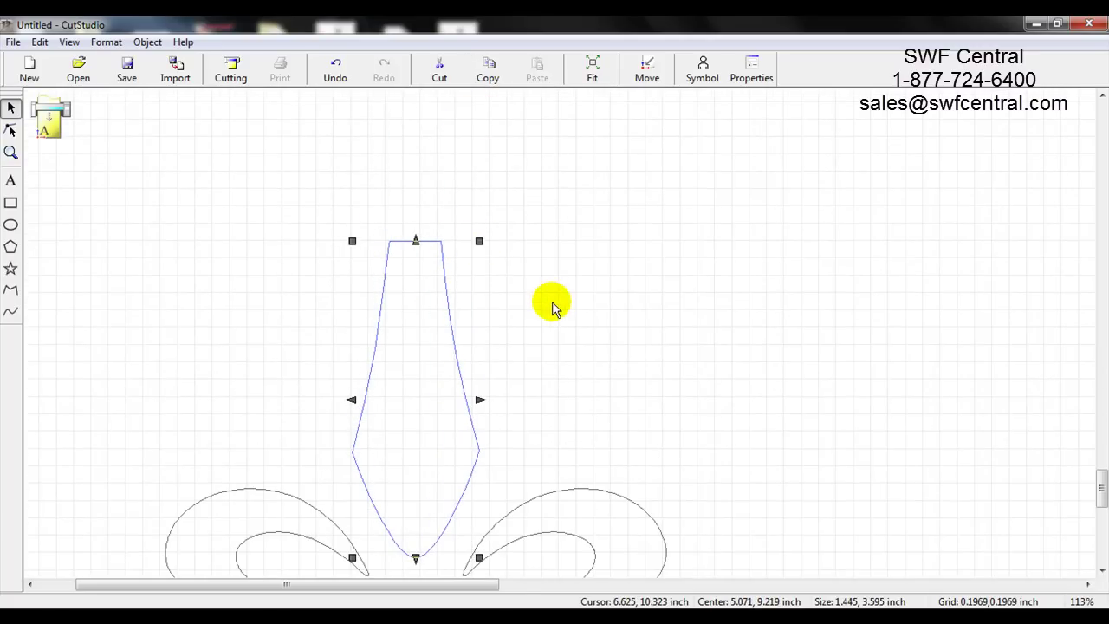
{"action": "scroll", "coordinate": [549, 303], "scroll_direction": "down", "scroll_amount": 1}
{"action": "left_click_drag", "start_coordinate": [1101, 477], "coordinate": [1101, 498]}
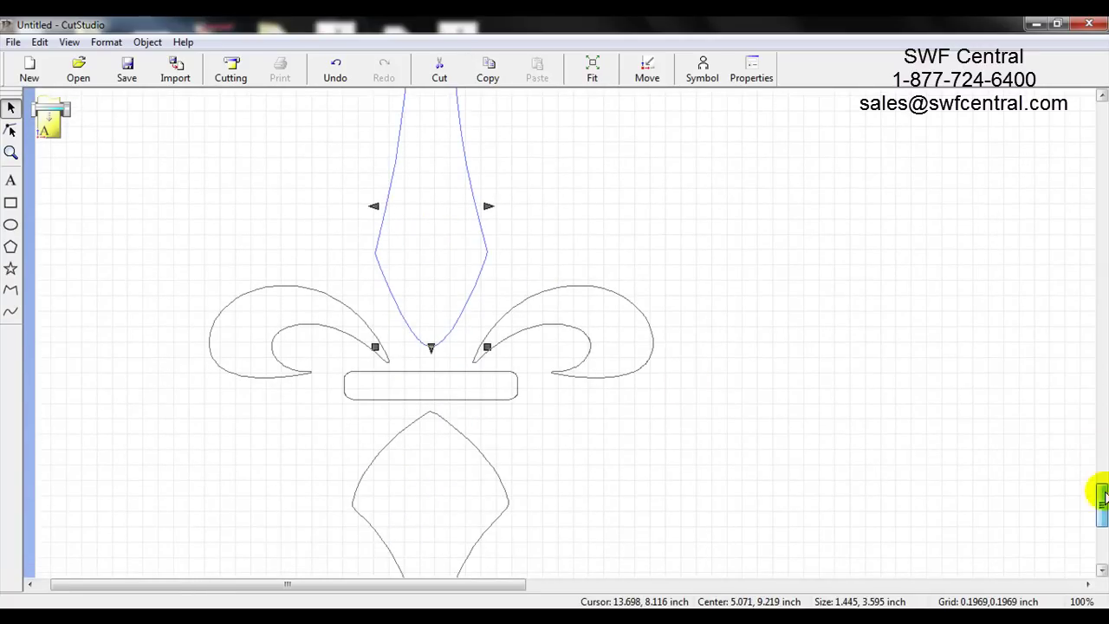
Step: Integrate the upper stem, both side curls, the horizontal band and the lower petal into one grouped polyline
{"action": "left_click", "coordinate": [656, 331]}
{"action": "left_click", "coordinate": [661, 321]}
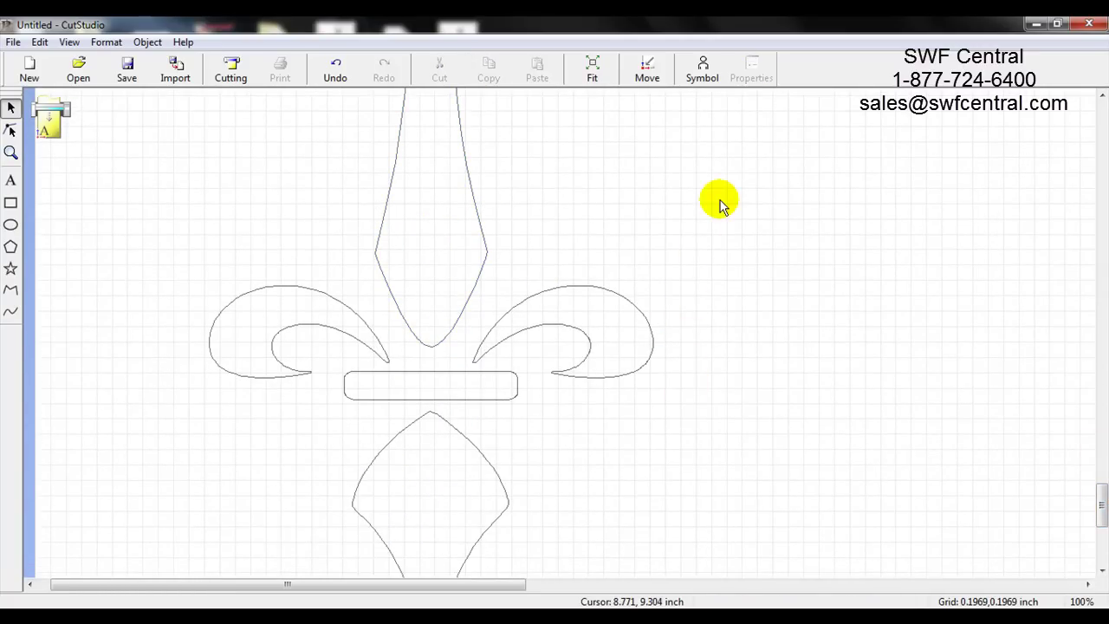
{"action": "left_click", "coordinate": [419, 210]}
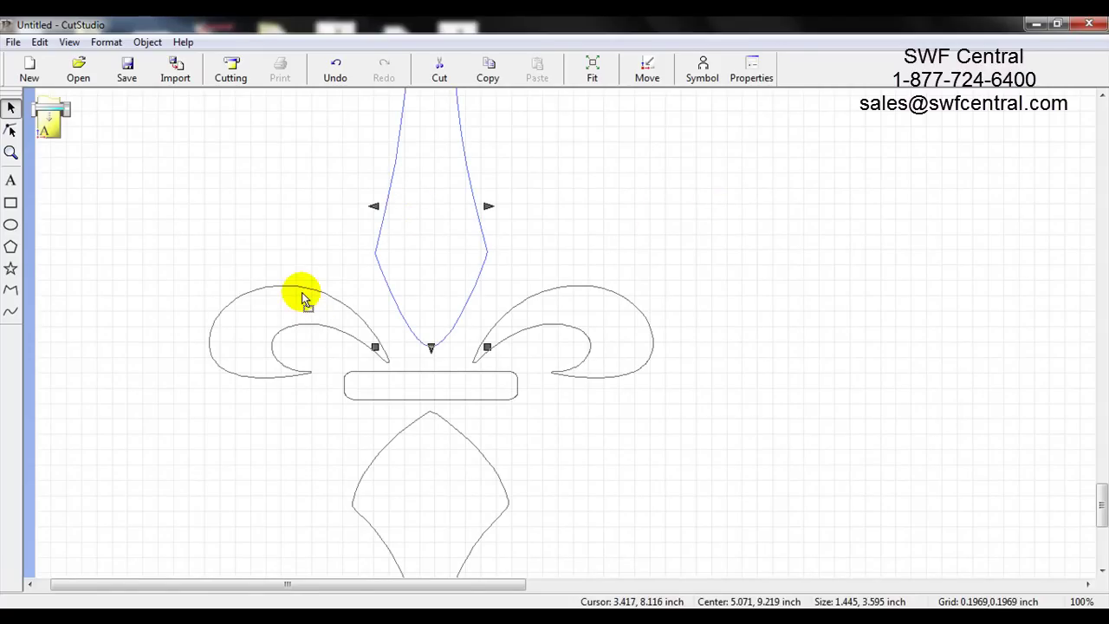
{"action": "left_click", "coordinate": [304, 299]}
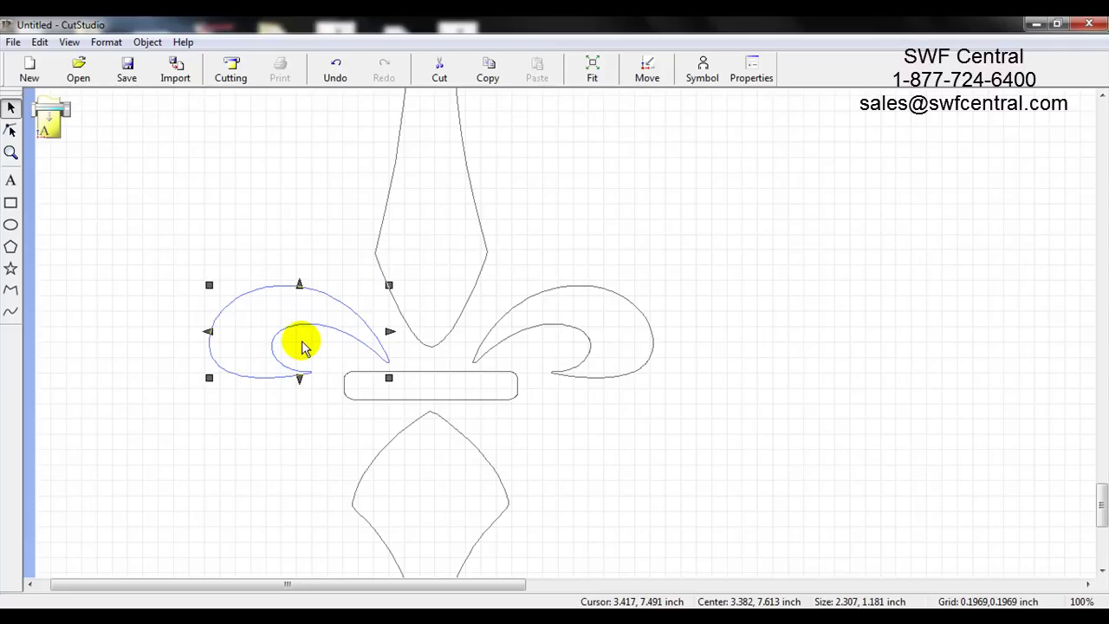
{"action": "left_click", "coordinate": [594, 307], "text": "shift"}
{"action": "left_click", "coordinate": [508, 390], "text": "shift"}
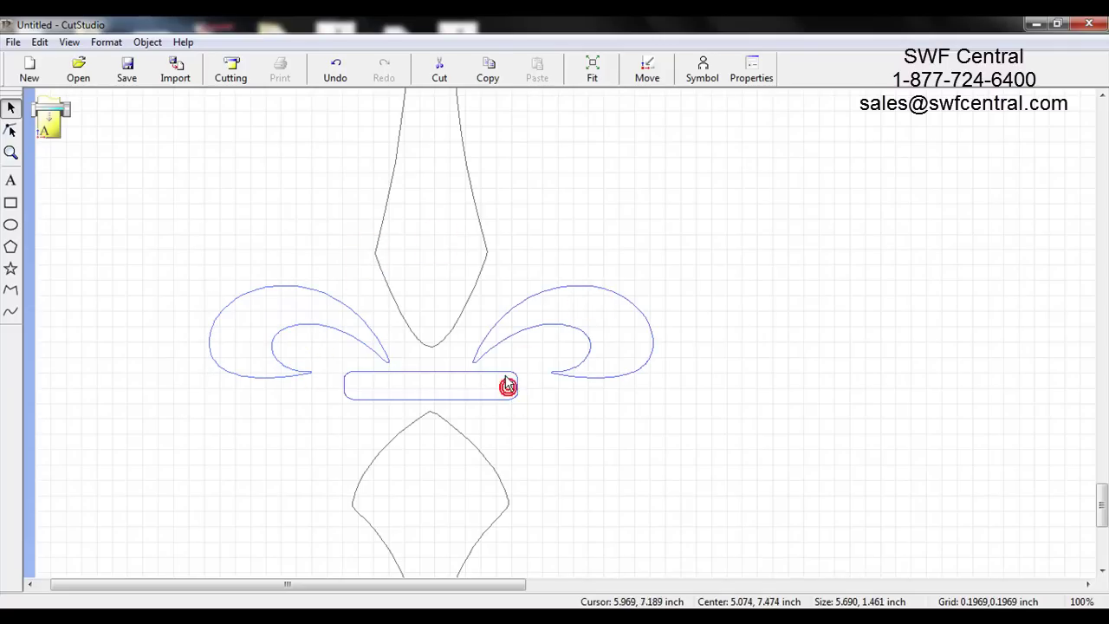
{"action": "left_click", "coordinate": [448, 486], "text": "shift"}
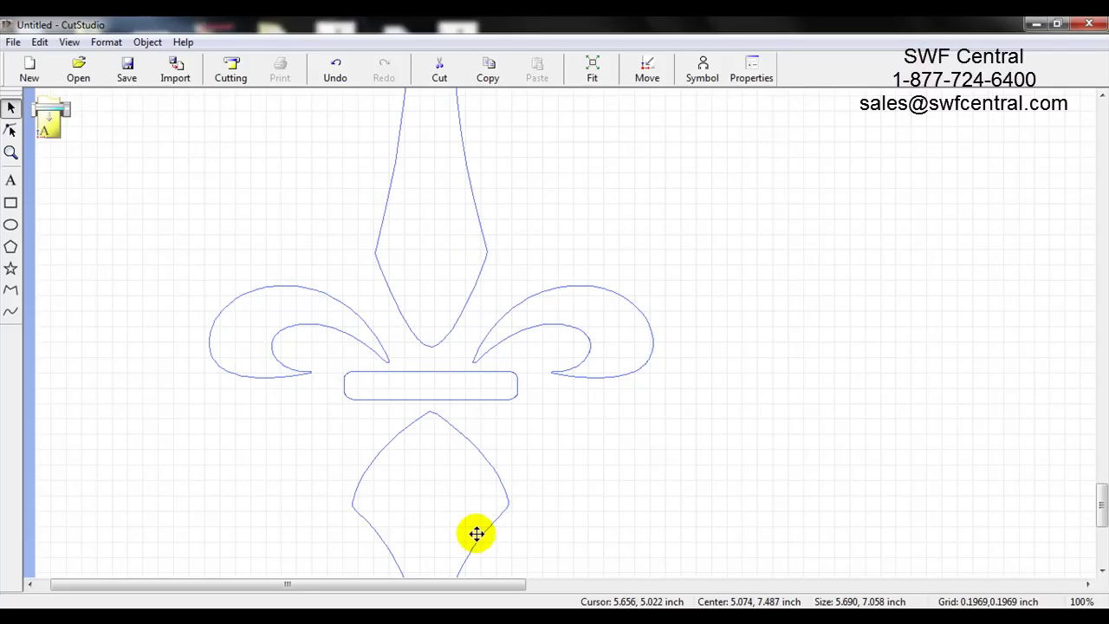
{"action": "left_click", "coordinate": [153, 43]}
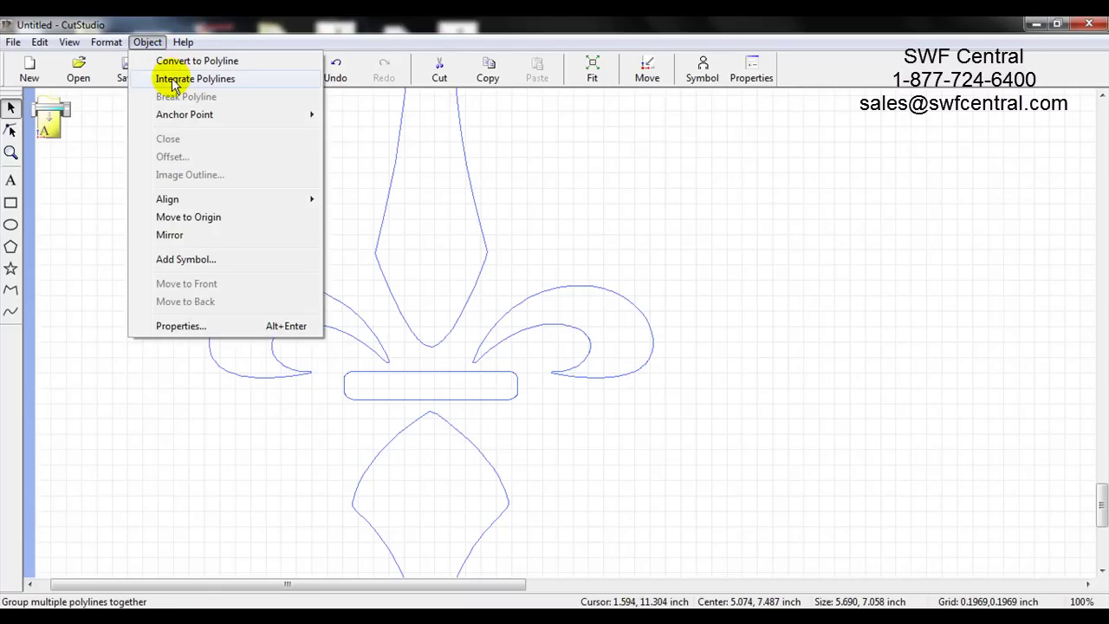
{"action": "left_click", "coordinate": [175, 79]}
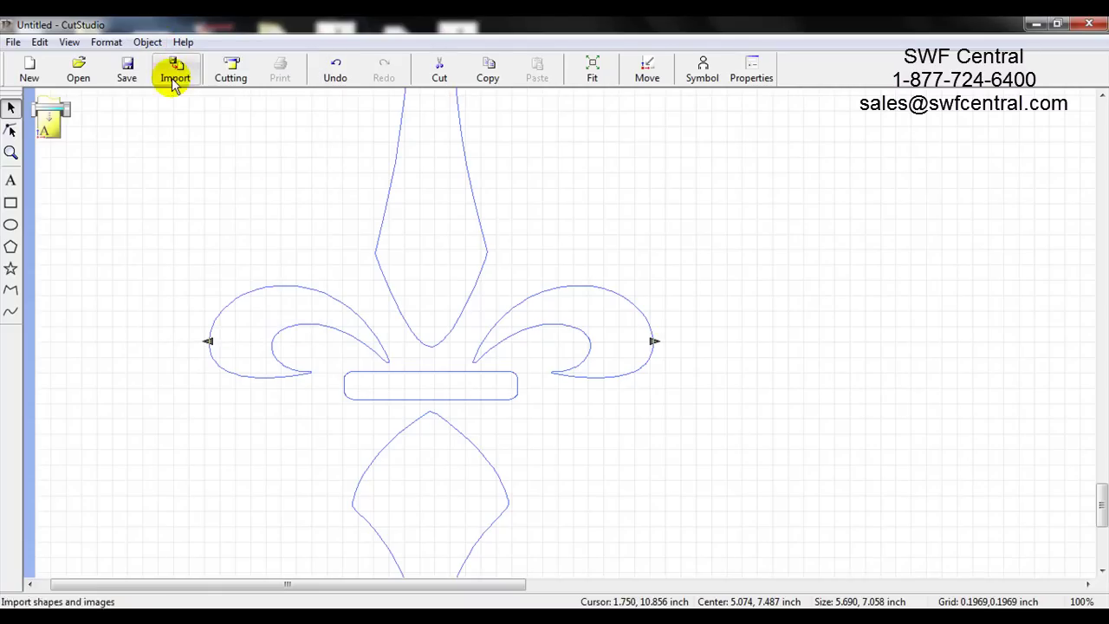
Step: Move the combined fleur-de-lis to a centre of about 3.99, 6.84 inches, fit it in view and deselect it
{"action": "left_click_drag", "start_coordinate": [419, 310], "coordinate": [324, 352]}
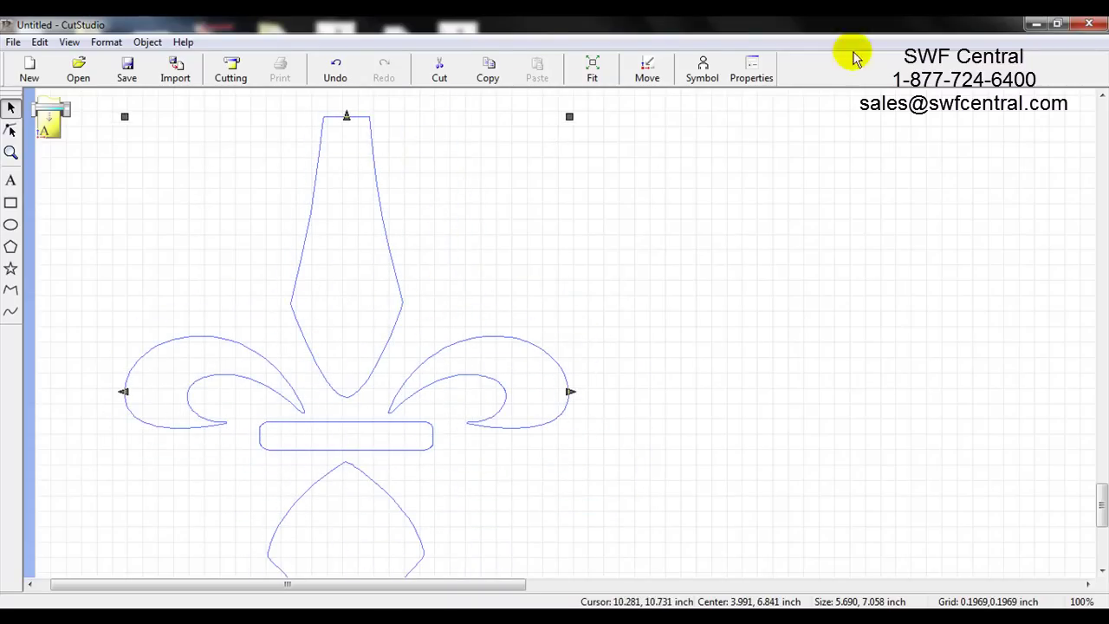
{"action": "left_click", "coordinate": [592, 65]}
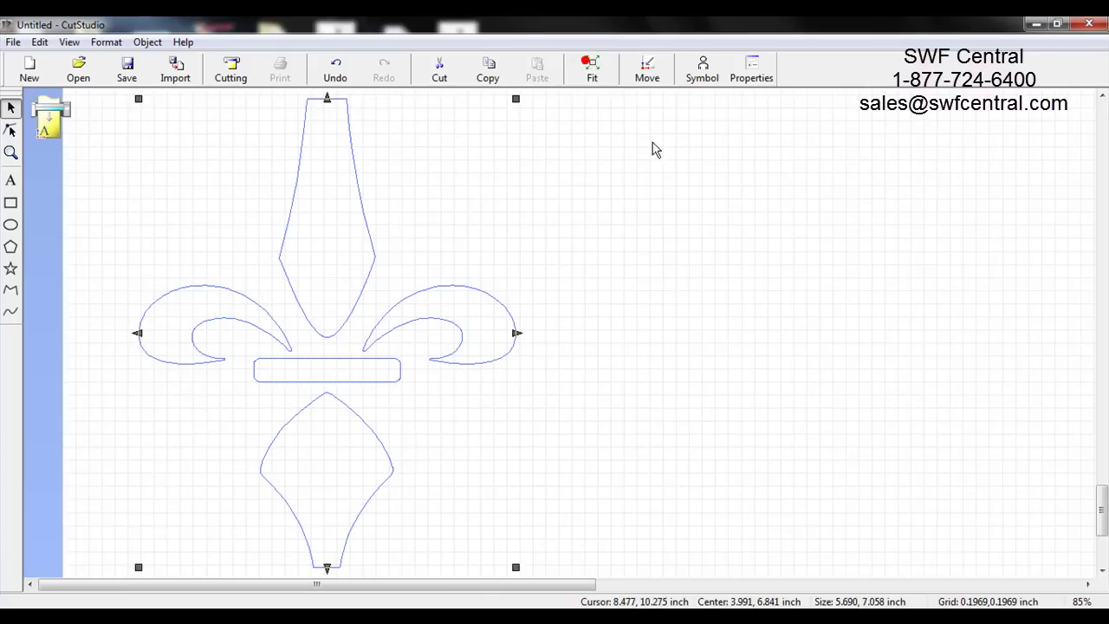
{"action": "left_click", "coordinate": [602, 386]}
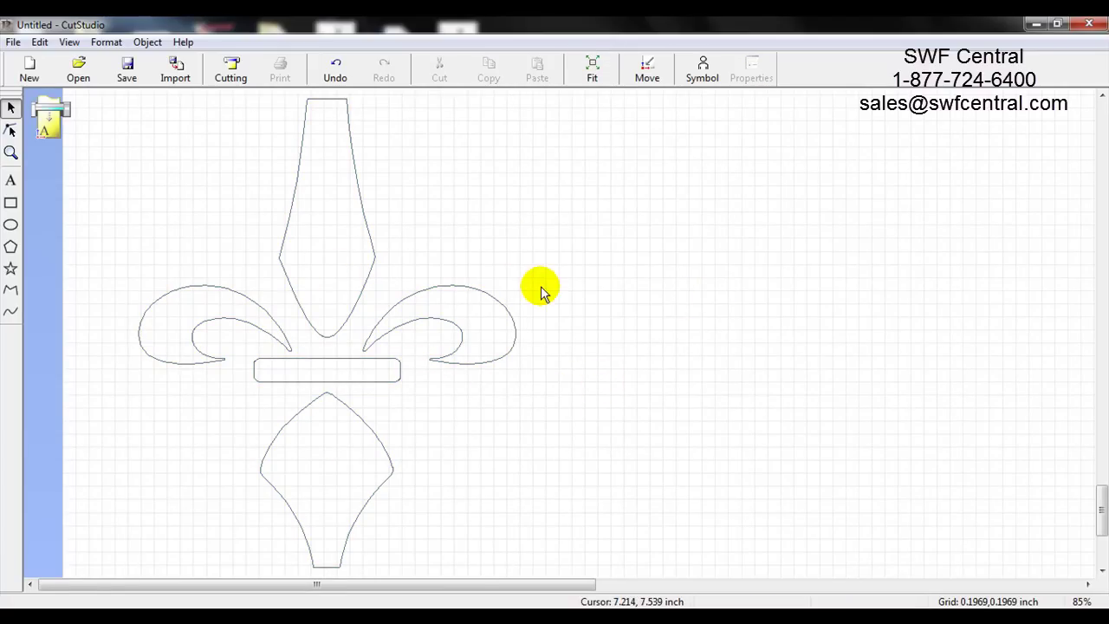
{"action": "left_click", "coordinate": [144, 41]}
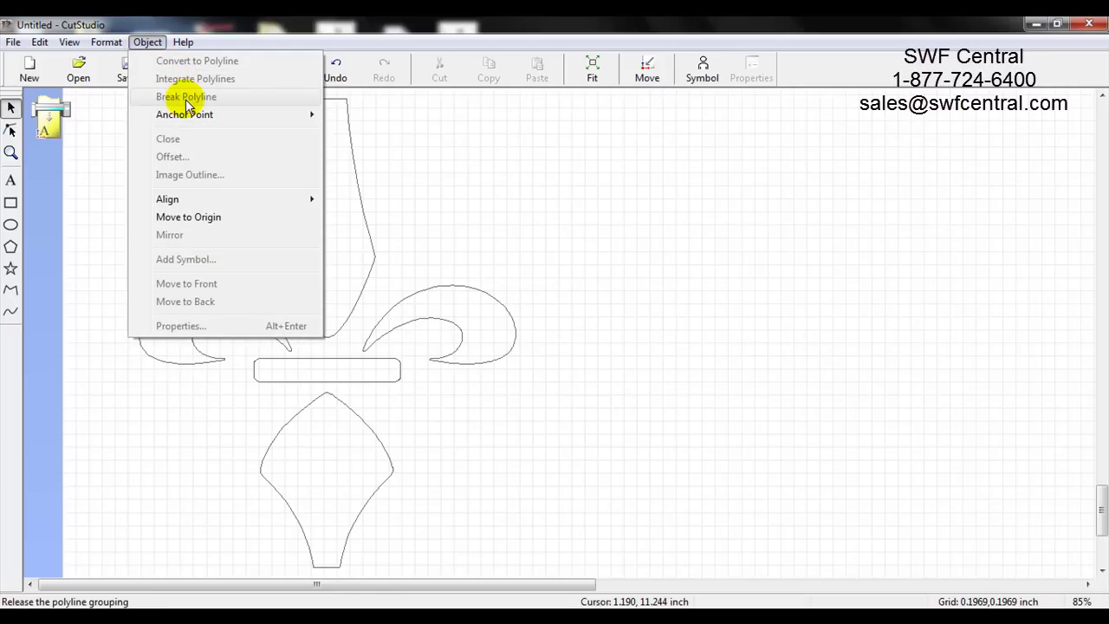
{"action": "left_click", "coordinate": [849, 273]}
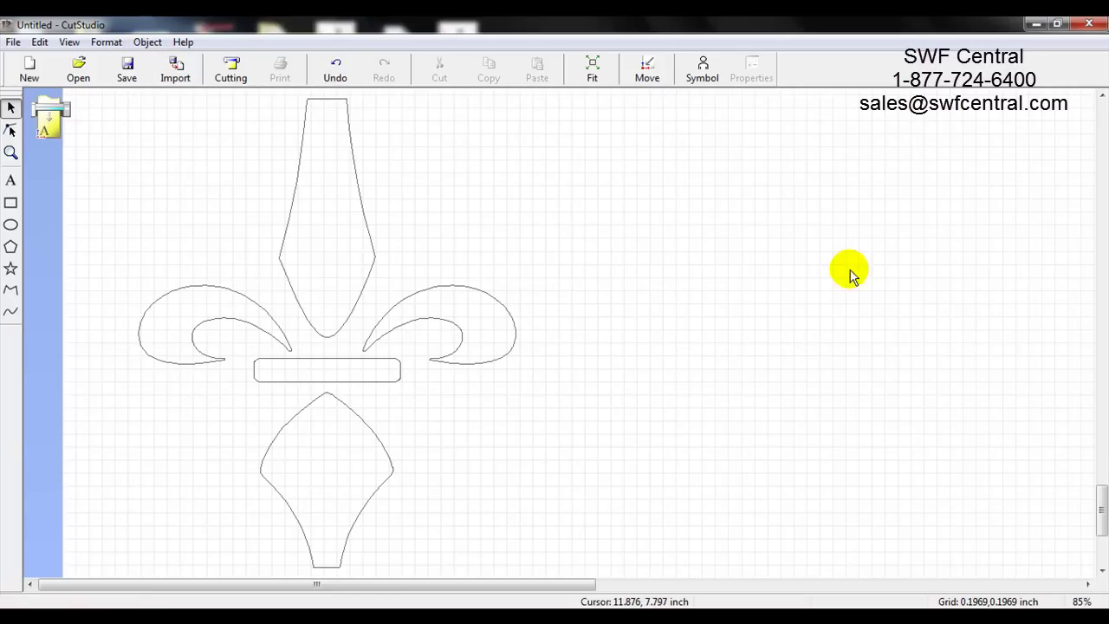